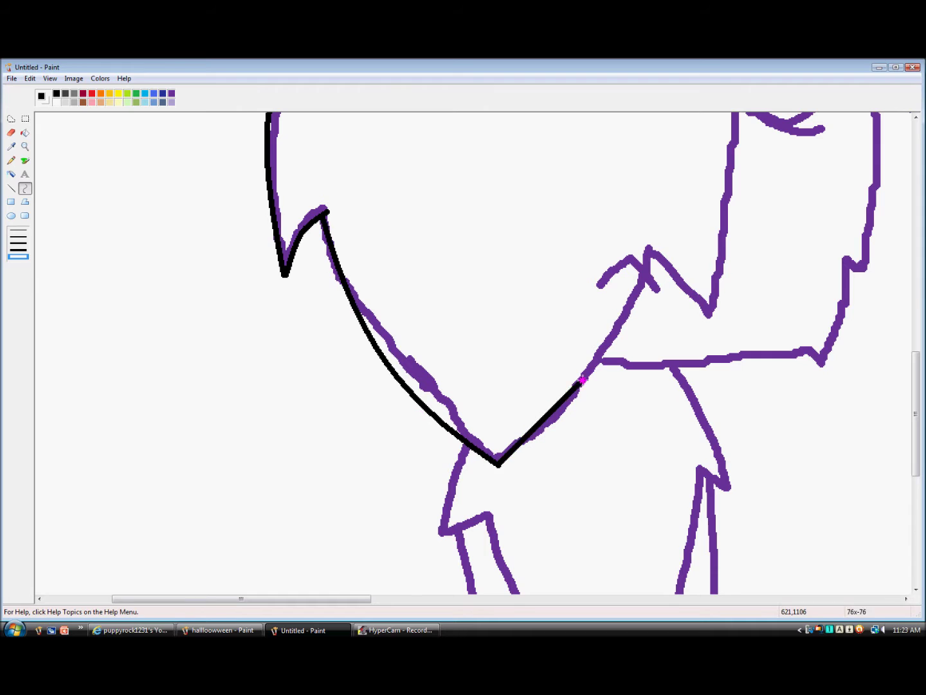
- Trace the purple sketch of the hair's lower right edge, its notch and the right side with black curves
drag(658, 251, 624, 348)
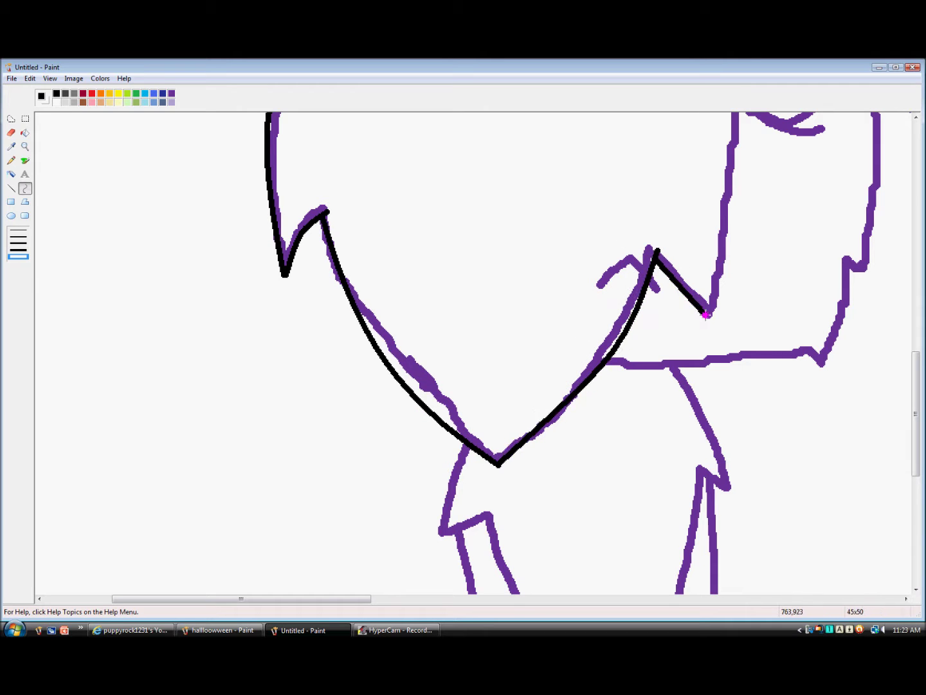
drag(706, 316, 731, 233)
drag(734, 417, 734, 408)
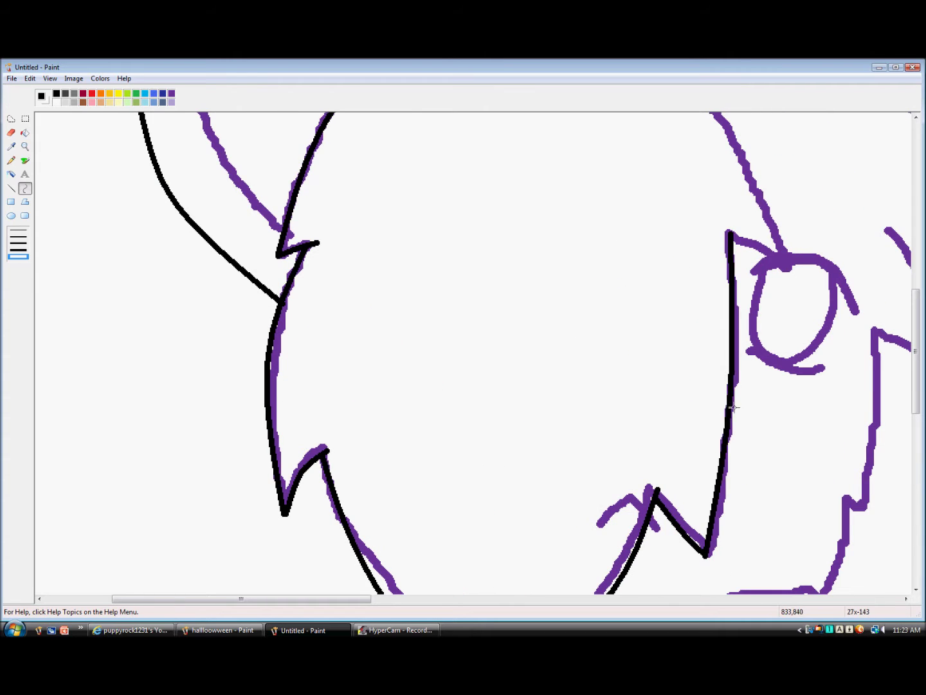
- Trace the hair beside the eye and over the top of the head with bent black curves
drag(781, 249, 632, 275)
drag(706, 351, 718, 327)
click(719, 330)
mouse_move(423, 247)
mouse_down()
mouse_move(689, 272)
mouse_move(678, 275)
mouse_up()
drag(518, 234, 517, 217)
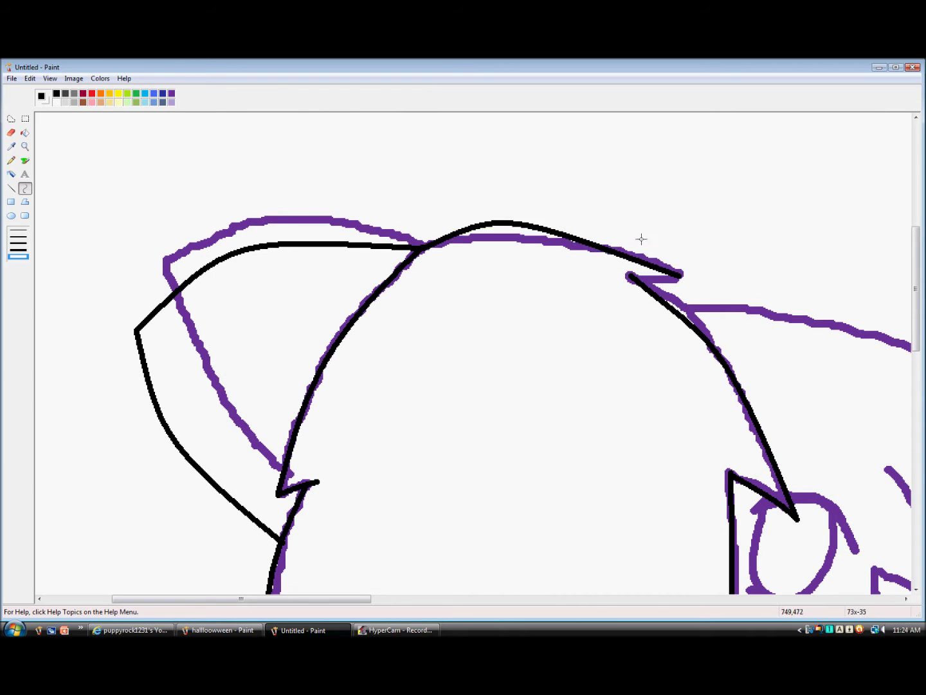
drag(608, 246, 611, 235)
- Trace the right ear's upper edge out to its tip and back down to the cheek in black
drag(678, 275, 675, 276)
click(373, 600)
drag(409, 599, 255, 587)
mouse_move(324, 276)
mouse_down()
mouse_move(653, 386)
mouse_move(574, 506)
mouse_move(576, 555)
mouse_move(558, 372)
mouse_move(522, 374)
mouse_up()
double_click(479, 313)
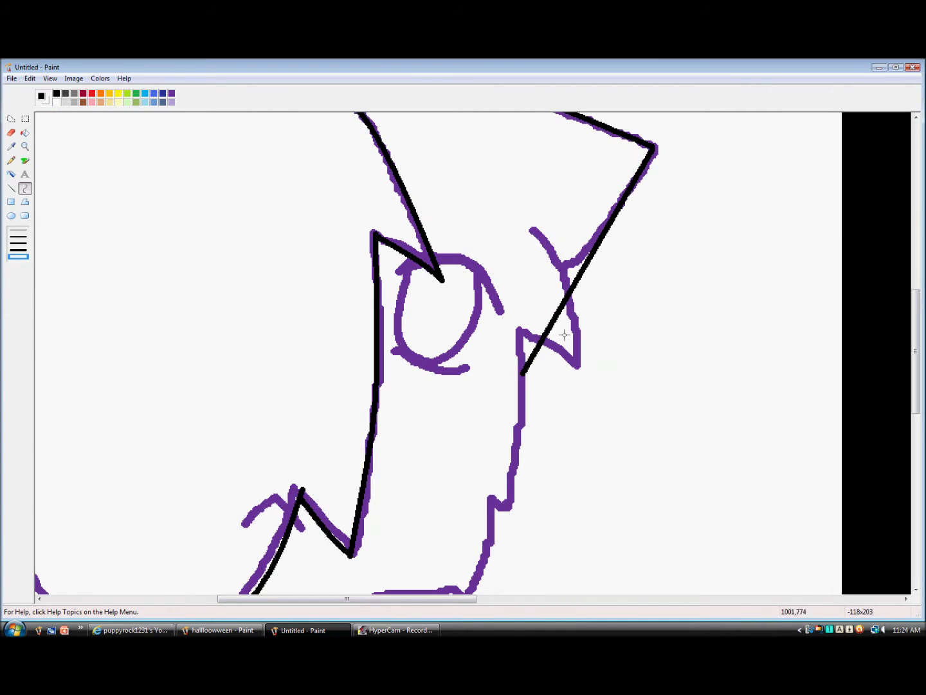
drag(572, 315, 577, 333)
- Erase the part of the ear's black line that runs past the cheek tuft
click(24, 147)
click(453, 325)
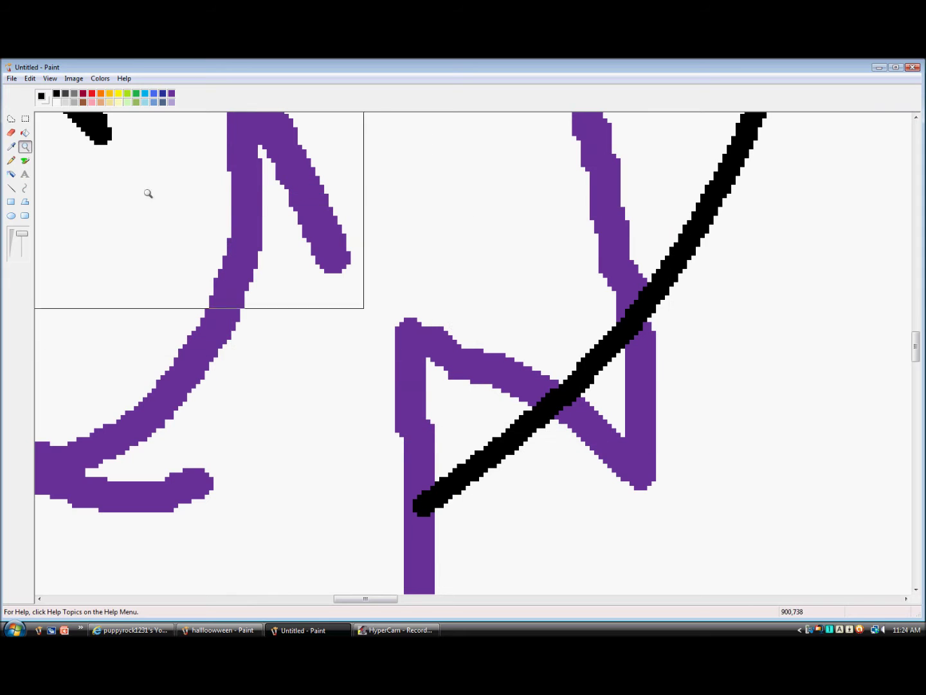
click(11, 133)
scroll(607, 371, up, 6)
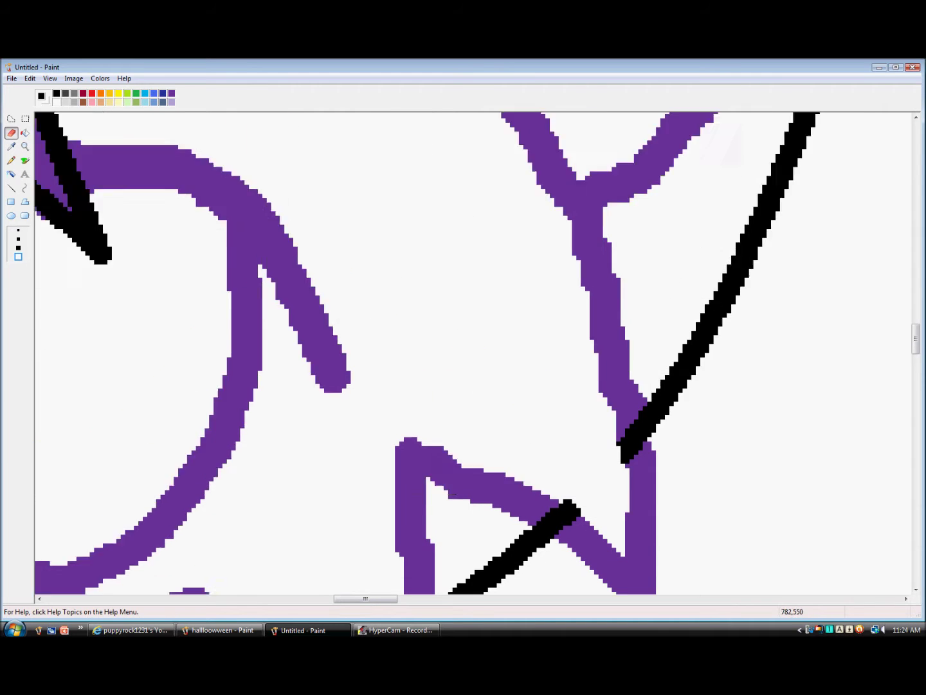
- Trace the fur edge inside the right ear and the pointed cheek tuft below it with black curves
scroll(458, 430, down, 2)
drag(455, 281, 640, 586)
scroll(579, 502, down, 2)
drag(593, 391, 650, 411)
click(653, 476)
scroll(628, 504, down, 1)
drag(402, 329, 645, 475)
mouse_move(547, 405)
mouse_down()
mouse_move(541, 389)
mouse_move(555, 373)
mouse_up()
click(557, 376)
- Trace the front edge of the face down from the cheek tuft, including its small step, in black
mouse_move(409, 332)
mouse_down()
mouse_move(429, 523)
mouse_move(401, 517)
mouse_move(370, 316)
mouse_up()
scroll(424, 521, down, 6)
scroll(380, 376, up, 5)
drag(421, 479, 433, 487)
scroll(434, 488, down, 3)
mouse_move(366, 562)
mouse_down()
mouse_move(289, 522)
mouse_move(190, 583)
mouse_up()
click(327, 550)
scroll(283, 540, down, 3)
mouse_move(235, 448)
mouse_down()
mouse_move(262, 476)
mouse_move(256, 460)
mouse_up()
- Trace the chin notch and the jaw line back to the hair with black curves
drag(391, 599, 346, 598)
scroll(774, 470, down, 3)
drag(792, 470, 728, 403)
mouse_move(760, 439)
mouse_down()
mouse_move(753, 422)
mouse_move(5, 458)
mouse_up()
drag(326, 600, 307, 601)
click(552, 476)
click(552, 475)
drag(251, 461, 207, 458)
click(29, 78)
click(39, 88)
- Bring the eye into view at a lower magnification and select the Brush tool
click(25, 147)
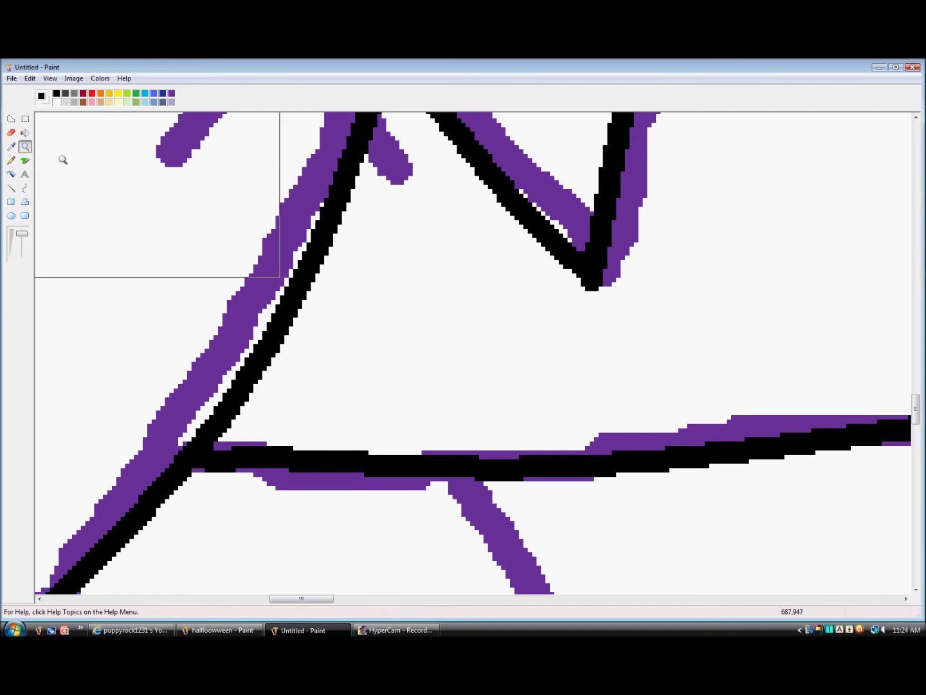
click(62, 157)
drag(552, 600, 386, 600)
click(424, 351)
click(25, 161)
mouse_move(430, 343)
mouse_down()
mouse_move(465, 323)
mouse_move(523, 317)
mouse_move(684, 352)
mouse_move(631, 411)
mouse_move(586, 348)
mouse_up()
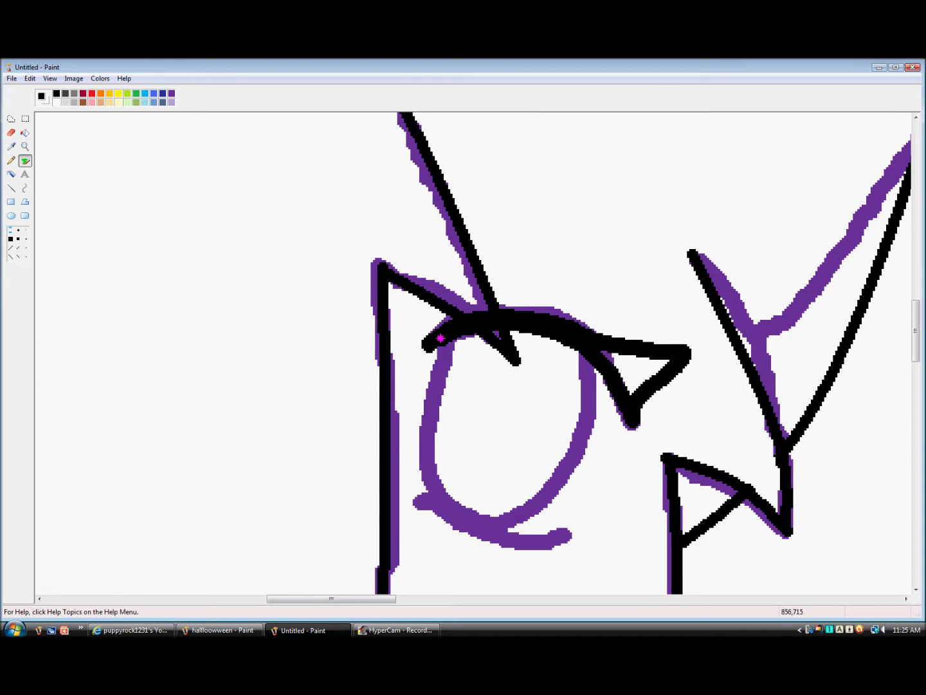
click(29, 78)
click(38, 90)
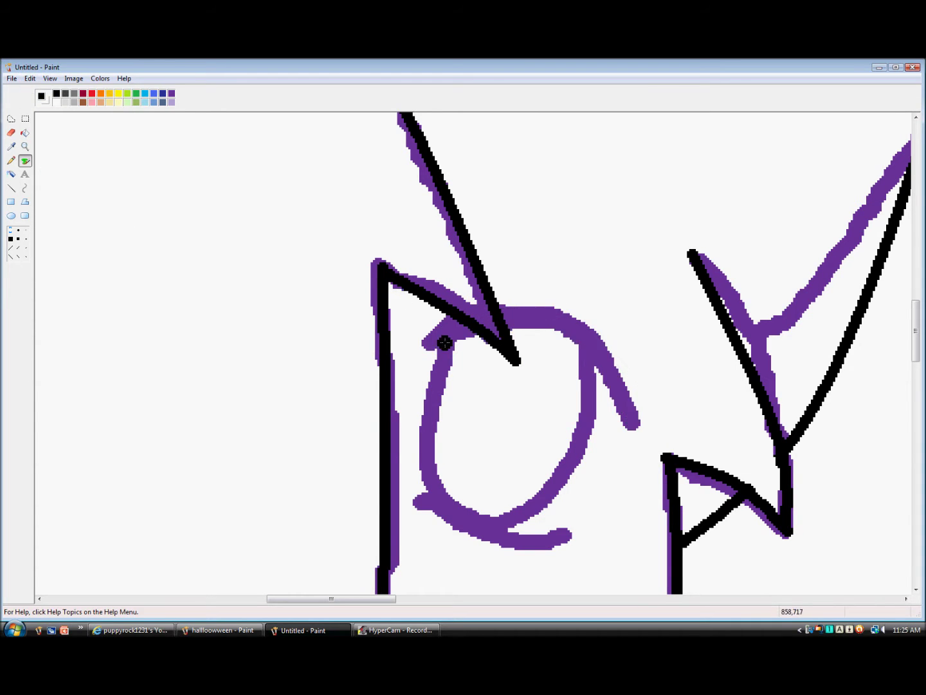
mouse_move(487, 293)
mouse_down()
mouse_move(662, 333)
mouse_move(636, 347)
mouse_move(573, 320)
mouse_move(439, 335)
mouse_up()
click(29, 78)
click(38, 89)
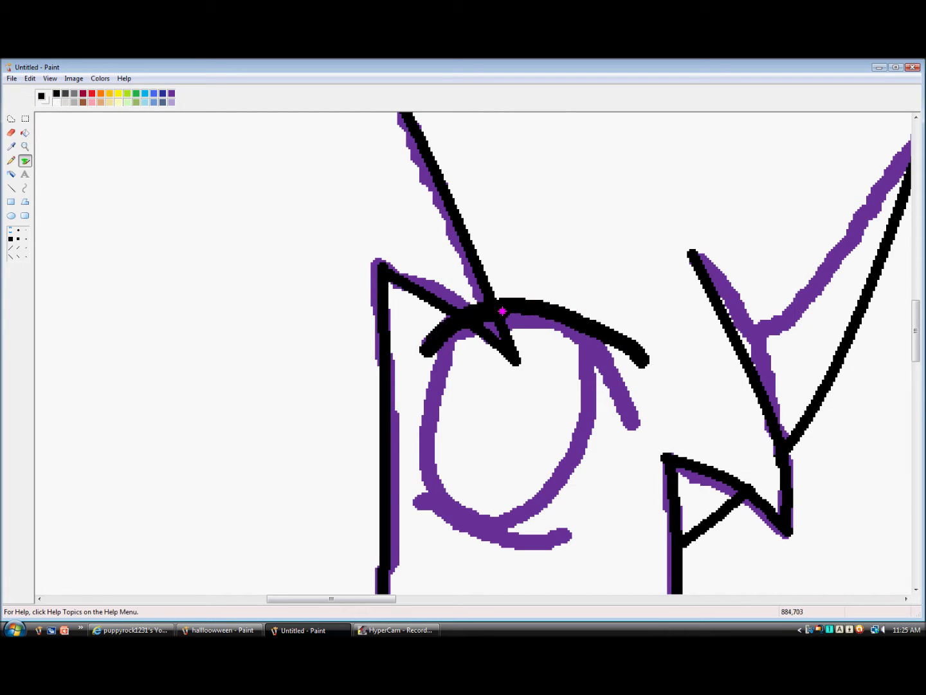
- Brush the eye's upper lid with a pointed outer corner, its lower lid and both sides of the iris in black
drag(490, 312, 673, 338)
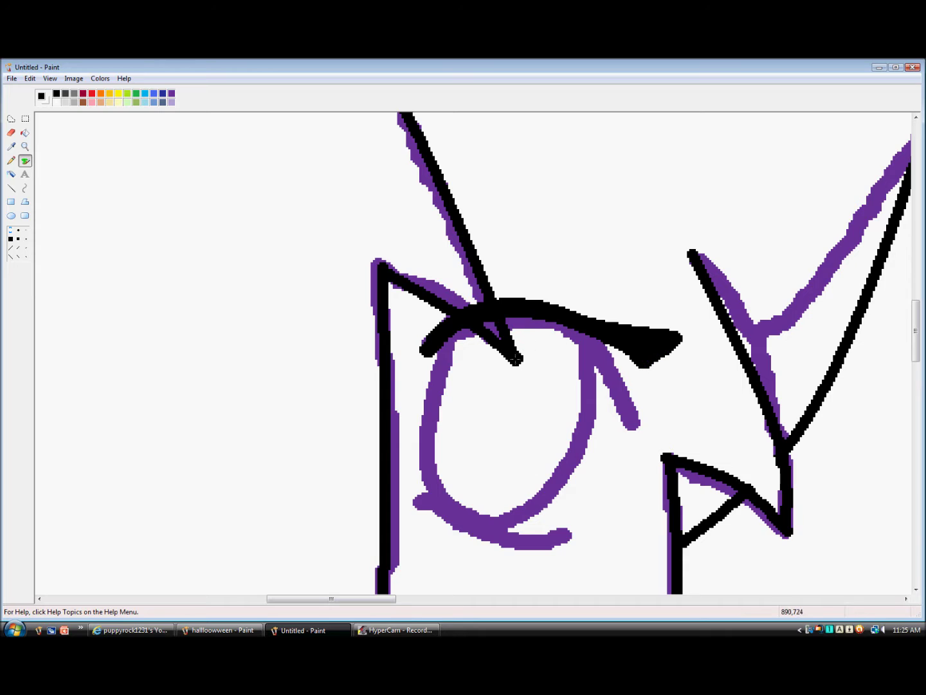
drag(431, 507, 493, 528)
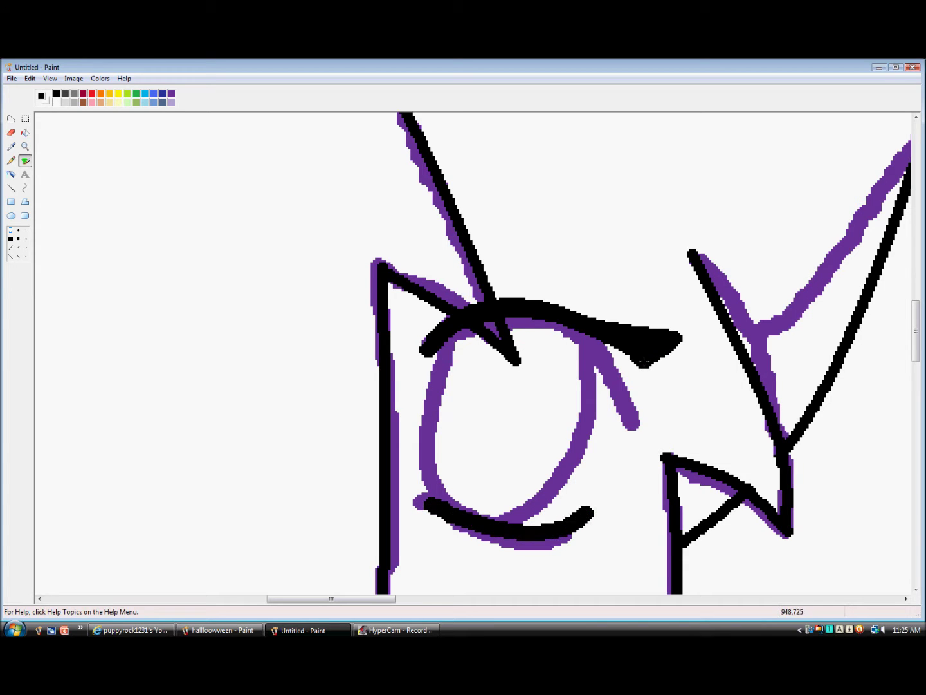
drag(449, 338, 451, 464)
mouse_move(575, 331)
mouse_down()
mouse_move(583, 458)
mouse_move(524, 509)
mouse_up()
- Trace the right side of the neck, its tuft and the chest's right edge with black curves
scroll(607, 633, down, 10)
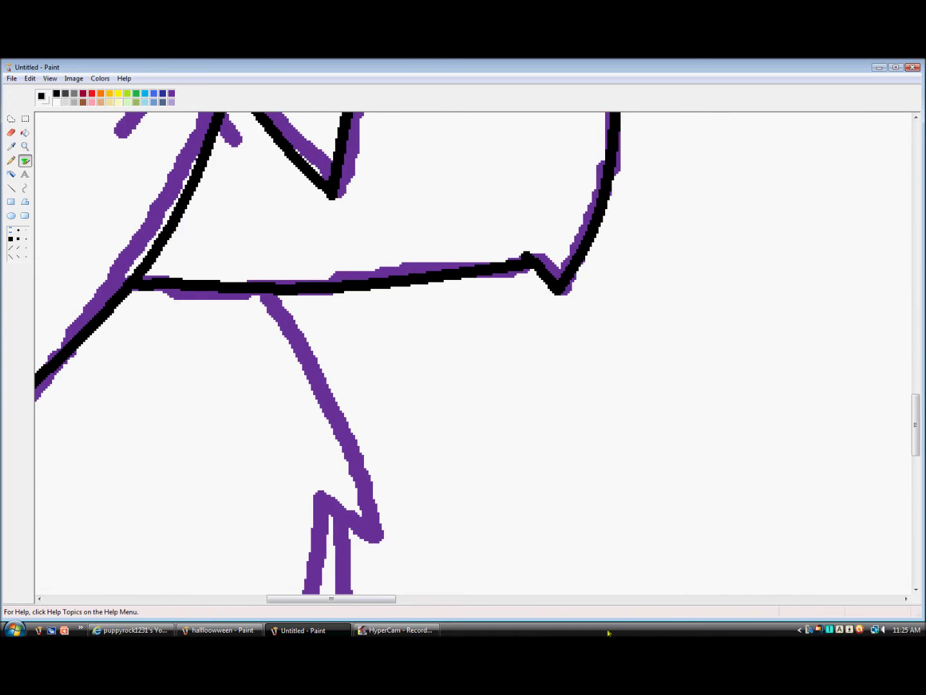
drag(390, 598, 325, 598)
mouse_move(693, 296)
mouse_down()
mouse_move(804, 540)
mouse_move(807, 515)
mouse_up()
scroll(708, 515, down, 5)
mouse_move(740, 555)
mouse_down()
mouse_move(587, 404)
mouse_move(590, 373)
mouse_up()
scroll(637, 386, up, 1)
drag(636, 386, 705, 322)
scroll(413, 388, up, 2)
- Trace the left side of the neck with its tuft and the chest's left edge down to the small bottom notch
drag(277, 216, 234, 385)
drag(255, 296, 248, 289)
drag(233, 390, 325, 364)
mouse_move(283, 379)
mouse_down()
mouse_move(283, 370)
mouse_move(420, 426)
mouse_move(537, 379)
mouse_up()
scroll(386, 419, down, 4)
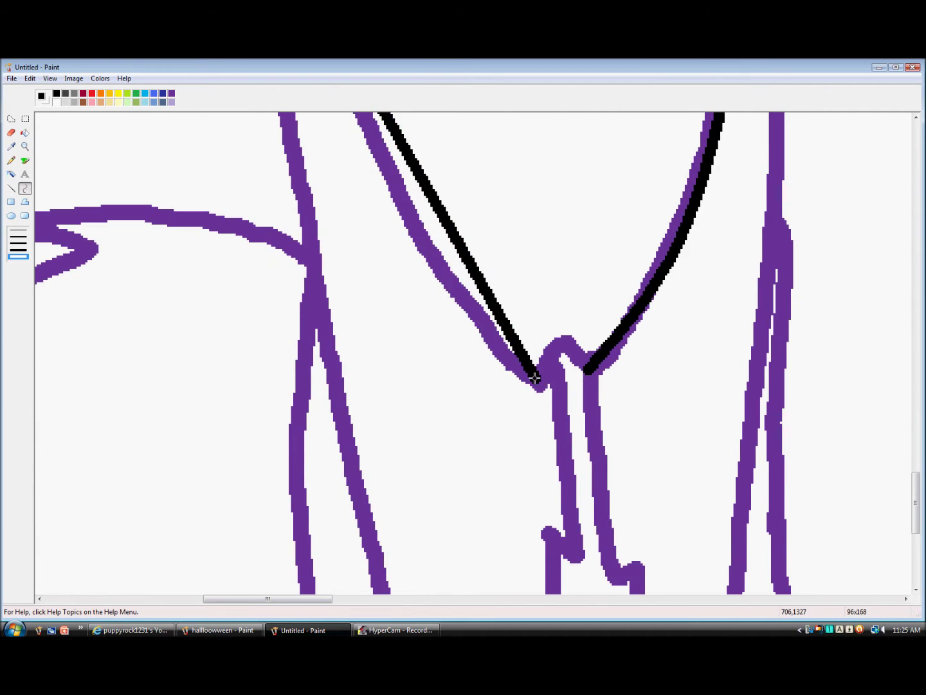
scroll(538, 379, up, 4)
drag(454, 360, 440, 396)
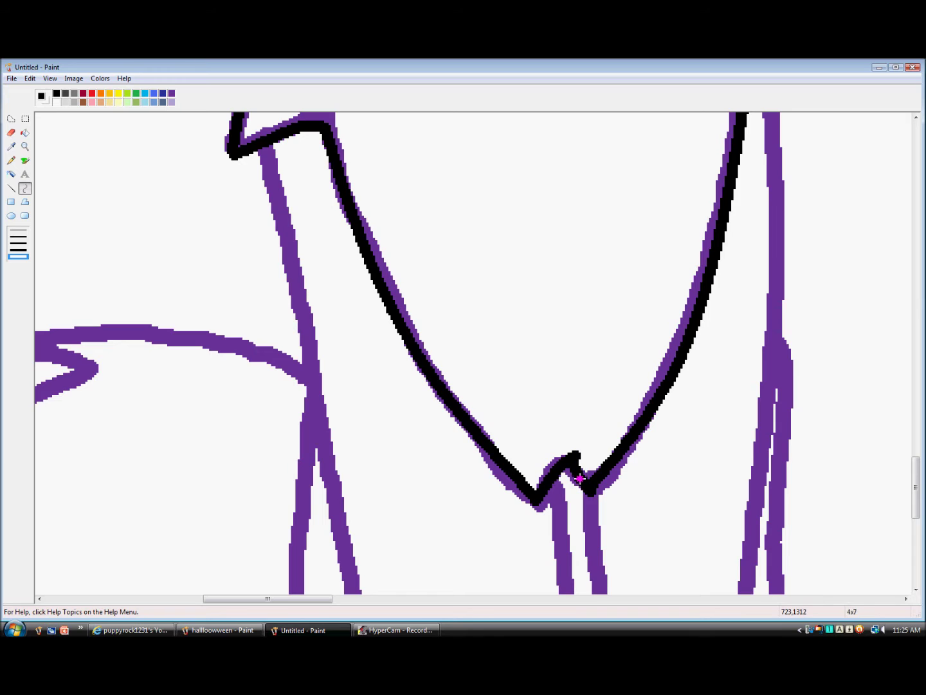
- Trace the right leg's inner edge down to the paw with a black curve
scroll(601, 460, up, 5)
scroll(602, 459, down, 3)
drag(775, 280, 722, 525)
scroll(753, 412, down, 7)
scroll(722, 525, up, 2)
mouse_move(746, 379)
mouse_down()
mouse_move(751, 368)
mouse_move(738, 370)
mouse_up()
- Trace the left leg's inner edge from the neck tuft down to the paw with a black curve
scroll(335, 248, up, 3)
scroll(284, 360, down, 3)
drag(267, 243, 424, 469)
scroll(285, 378, down, 4)
scroll(424, 469, up, 4)
drag(361, 333, 342, 327)
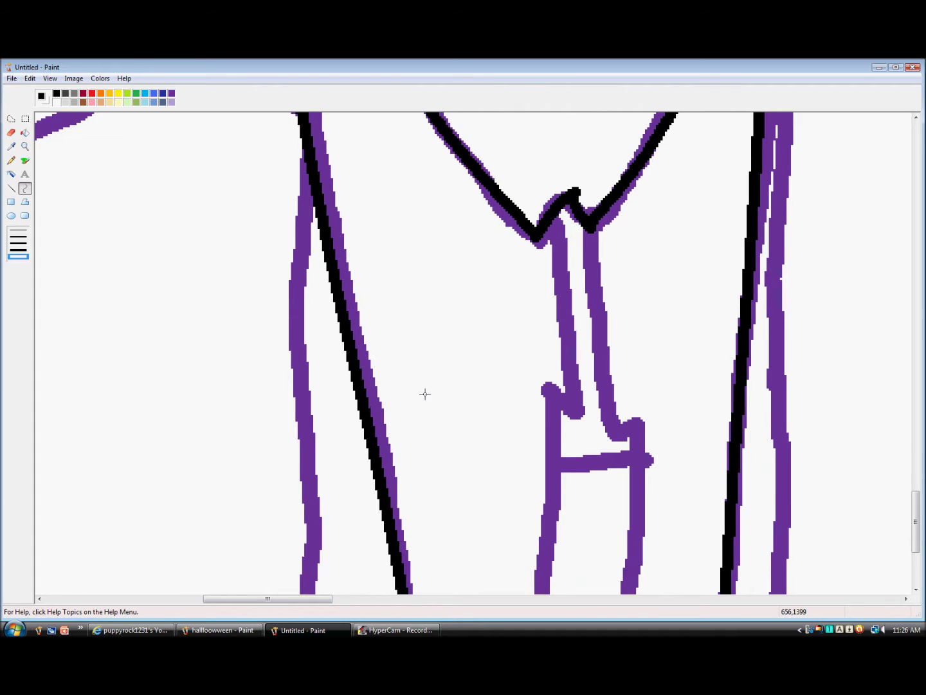
- Trace the left paw's front outline and its first toe line with black curves
scroll(644, 429, down, 8)
mouse_move(426, 474)
mouse_down()
mouse_move(303, 594)
mouse_move(320, 599)
mouse_up()
mouse_move(342, 525)
mouse_down()
mouse_move(337, 507)
mouse_move(284, 473)
mouse_up()
drag(287, 489, 293, 546)
mouse_move(421, 501)
mouse_down()
mouse_move(343, 606)
mouse_move(326, 546)
mouse_up()
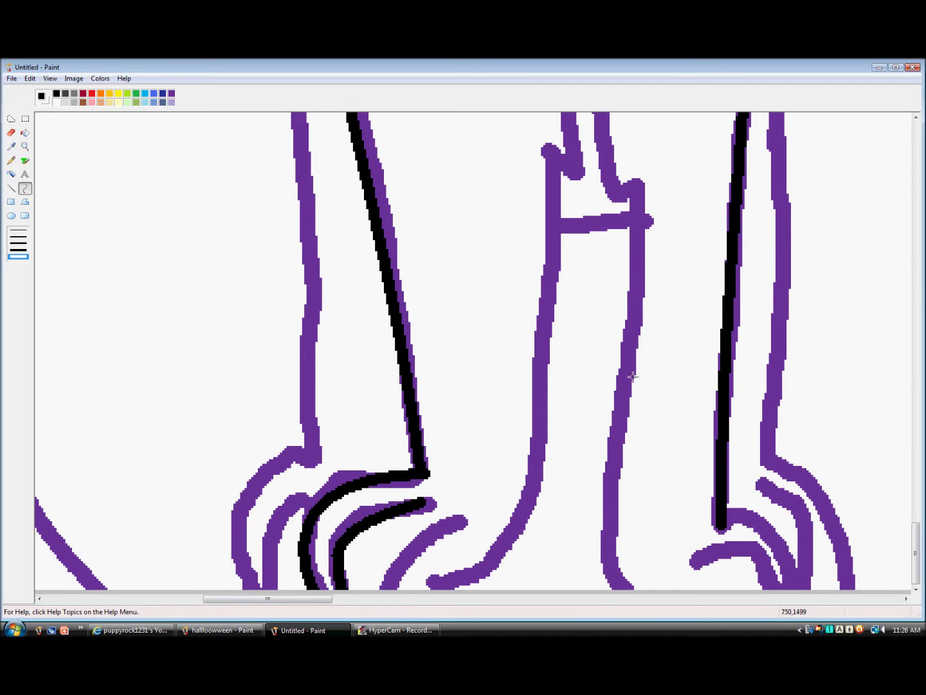
- Trace the middle leg's left edge, including the tuft halfway down, to the paw in black
scroll(645, 252, up, 12)
mouse_move(558, 328)
mouse_down()
mouse_move(583, 531)
mouse_move(563, 561)
mouse_up()
scroll(563, 561, down, 3)
click(30, 79)
click(38, 94)
drag(560, 172, 448, 613)
drag(487, 453, 552, 455)
drag(557, 515, 529, 584)
- Trace the left leg's outer edge and the remaining curves of its paw in black
drag(458, 523, 404, 629)
scroll(306, 535, up, 9)
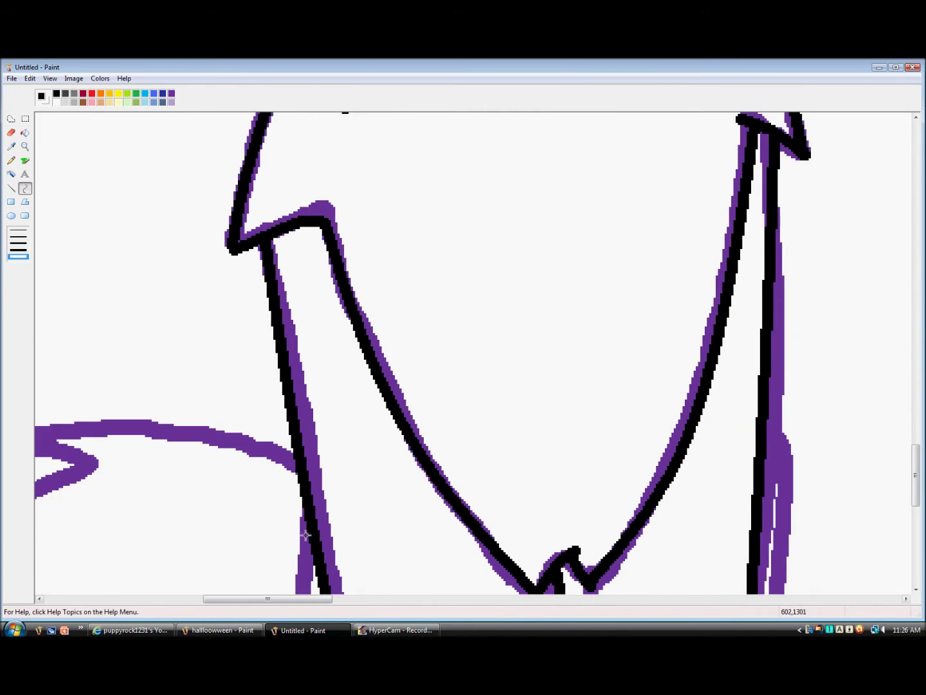
drag(299, 634, 320, 585)
scroll(315, 497, down, 2)
drag(319, 465, 280, 634)
drag(220, 504, 203, 555)
drag(280, 604, 269, 582)
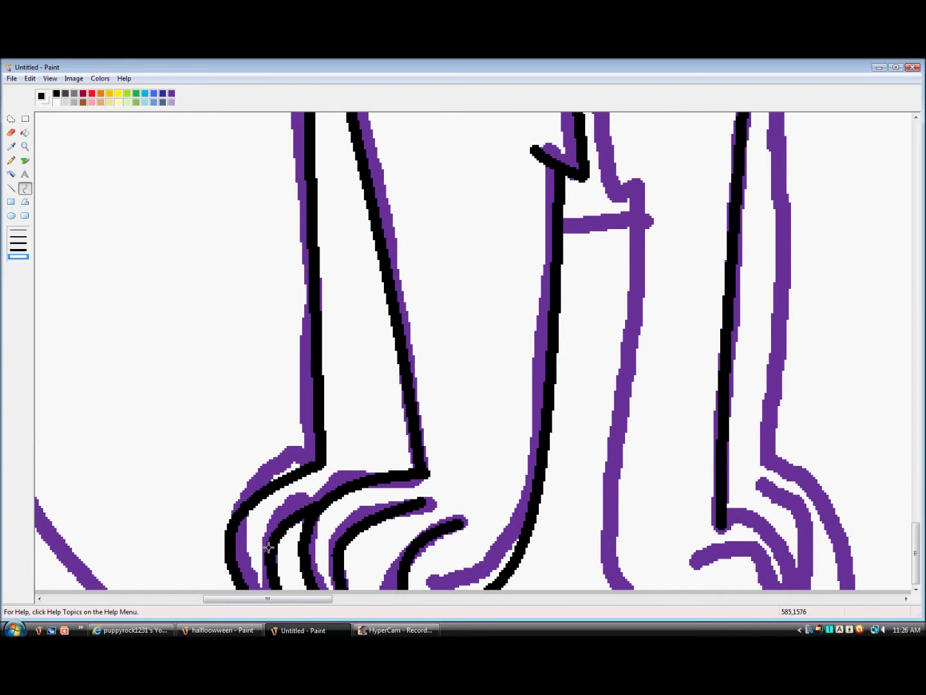
- Trace the right leg's outer edge and the outer curve of its paw in black
scroll(789, 267, up, 5)
mouse_move(766, 385)
mouse_down()
mouse_move(765, 558)
mouse_move(770, 460)
mouse_up()
drag(785, 276, 796, 243)
drag(769, 460, 802, 614)
drag(794, 534, 864, 512)
click(850, 584)
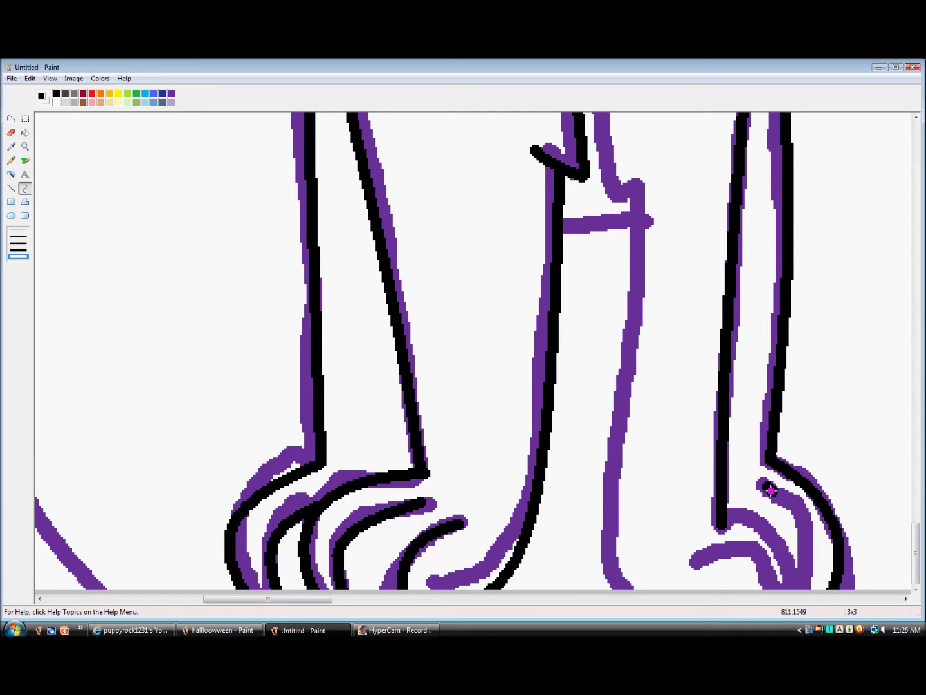
- Trace the right paw's inner outline and toe lines with black curves
drag(765, 487, 805, 611)
drag(761, 515, 822, 555)
drag(721, 524, 783, 631)
click(774, 521)
click(803, 548)
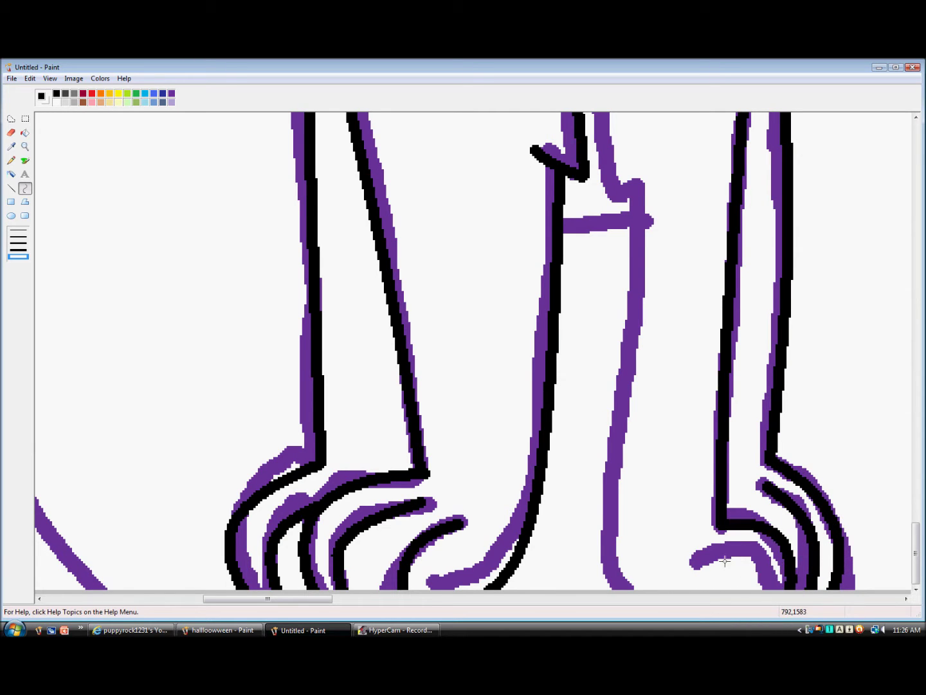
click(740, 552)
click(747, 552)
- Trace the middle leg's right edge down to the paw and the small crossing strand at the hair's lower right in black
scroll(554, 362, up, 3)
mouse_move(590, 350)
mouse_down()
mouse_move(610, 548)
mouse_move(624, 551)
mouse_up()
click(598, 493)
drag(630, 593, 654, 599)
click(588, 545)
key(ctrl+z)
click(29, 78)
click(597, 226)
click(30, 78)
click(40, 90)
drag(640, 183, 610, 582)
scroll(442, 440, up, 15)
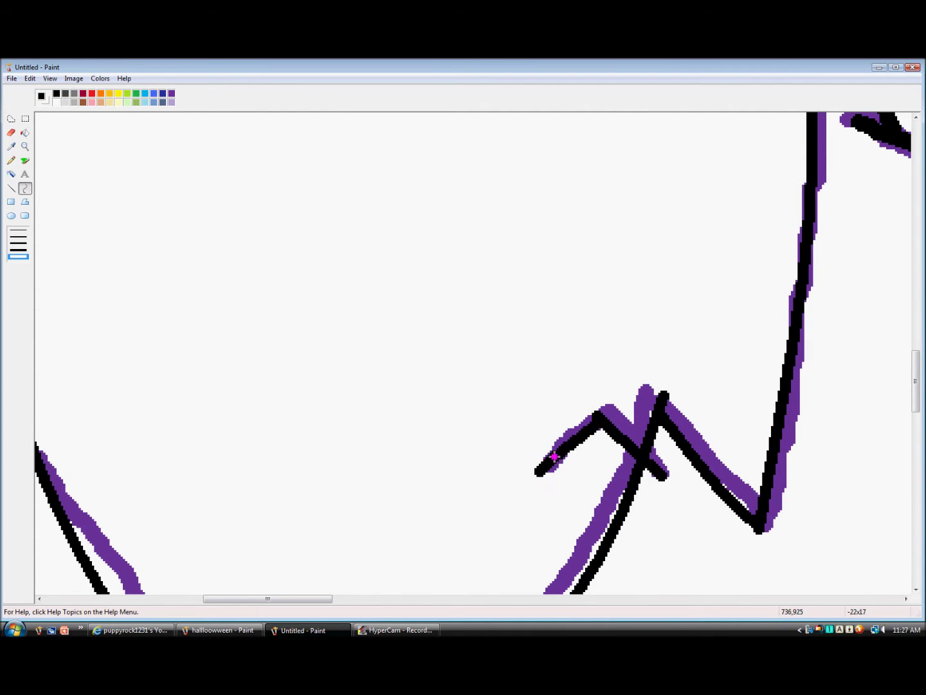
- Trace the tail's top edge from the left leg outwards with bent black curves
drag(295, 598, 218, 599)
scroll(482, 557, down, 7)
drag(812, 472, 457, 461)
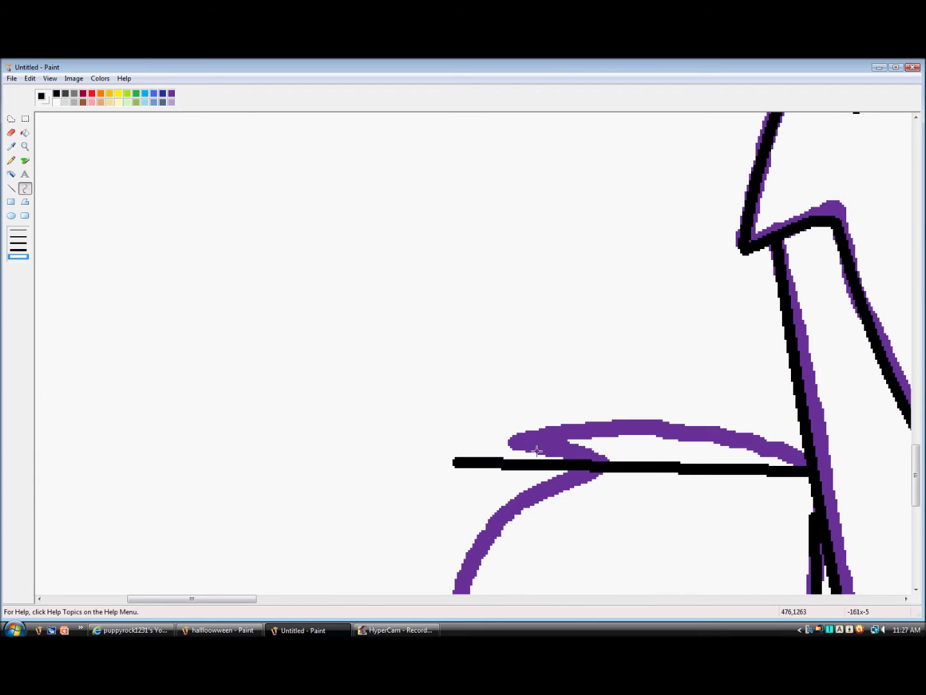
drag(559, 391, 498, 412)
scroll(442, 559, down, 3)
mouse_move(496, 469)
mouse_down()
mouse_move(443, 558)
mouse_move(426, 457)
mouse_move(423, 484)
mouse_up()
scroll(442, 559, up, 1)
mouse_move(415, 392)
mouse_down()
mouse_move(388, 387)
mouse_move(388, 438)
mouse_up()
- Trace the tail's outer side with its upper and lower notches and its bottom edge in black
drag(424, 484, 496, 426)
click(454, 446)
click(454, 446)
mouse_move(447, 449)
mouse_down()
mouse_move(444, 550)
mouse_move(511, 533)
mouse_up()
scroll(444, 550, down, 3)
scroll(512, 533, up, 2)
drag(462, 316, 430, 587)
scroll(430, 587, down, 2)
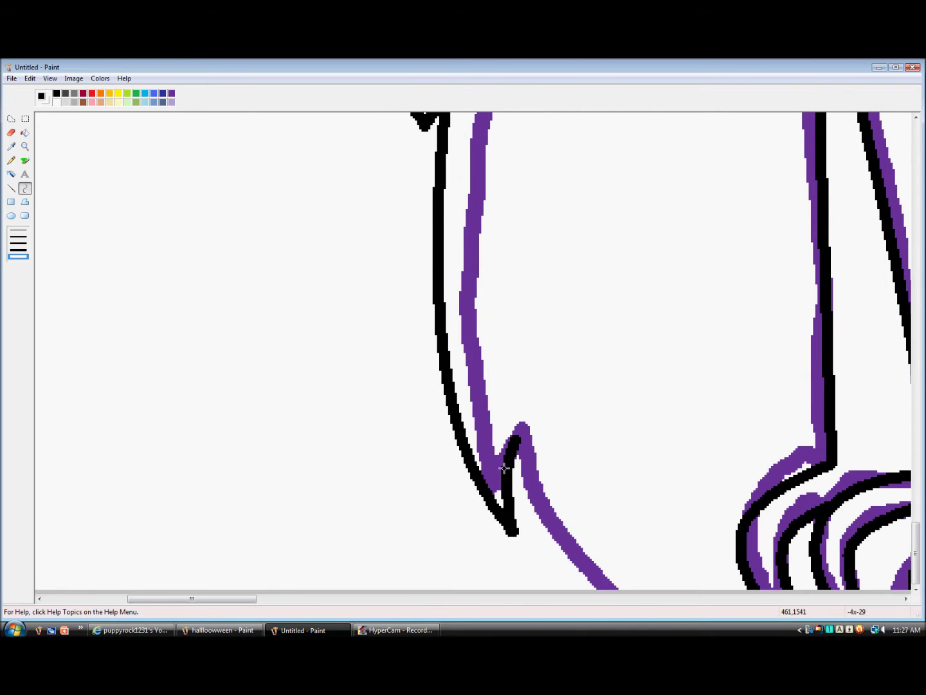
drag(505, 468, 628, 632)
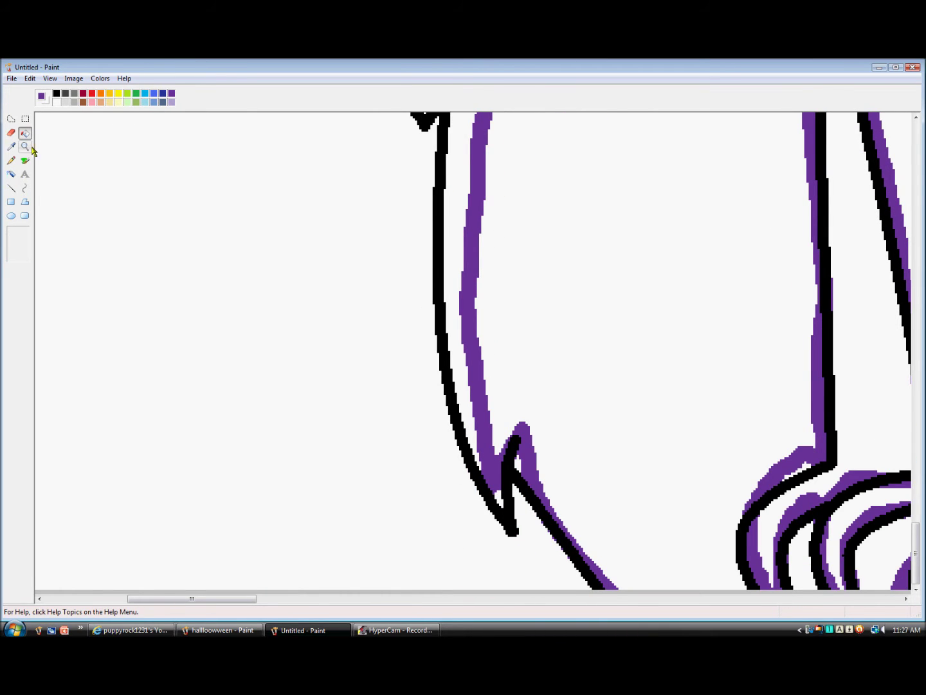
- Remove the leftover purple sketch lines around the ears, hair and face by filling them with the white background colour
click(27, 147)
right_click(210, 170)
right_click(210, 169)
right_click(229, 262)
click(222, 305)
click(25, 134)
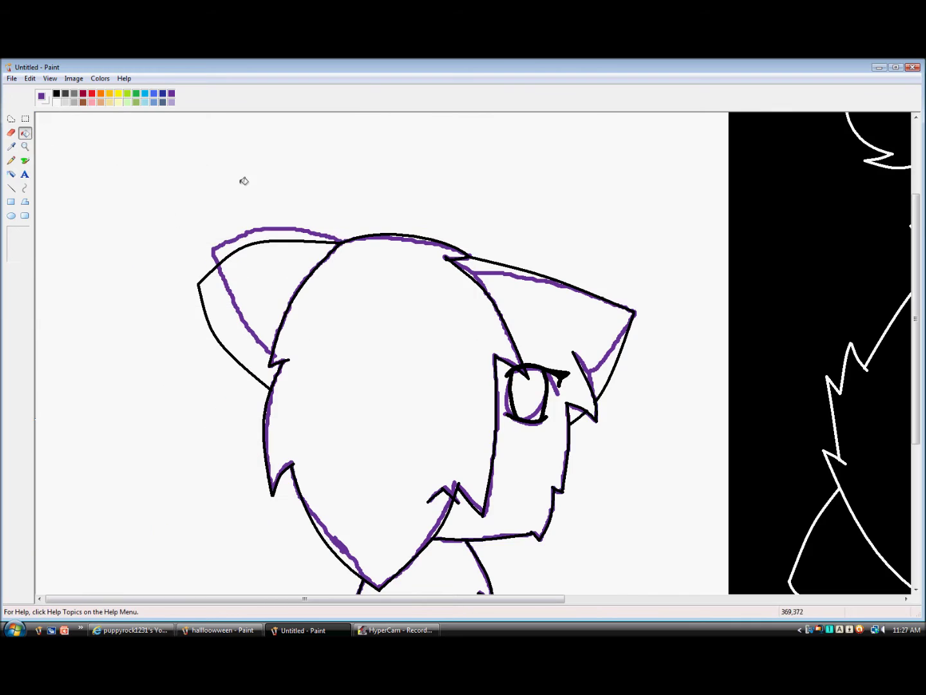
click(247, 183)
right_click(262, 186)
click(403, 296)
right_click(403, 296)
click(516, 317)
right_click(516, 318)
click(276, 286)
right_click(277, 286)
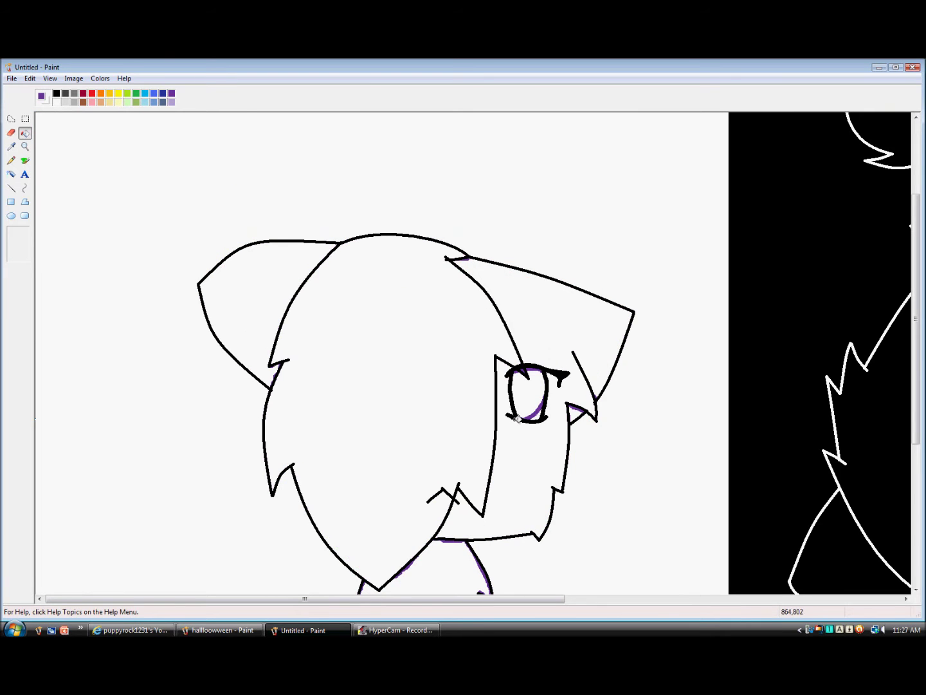
- Clear the purple remnants around the eye and inside the small cheek tuft with fills, undoing the misplaced ones
click(525, 371)
click(29, 78)
click(45, 91)
click(25, 146)
click(582, 373)
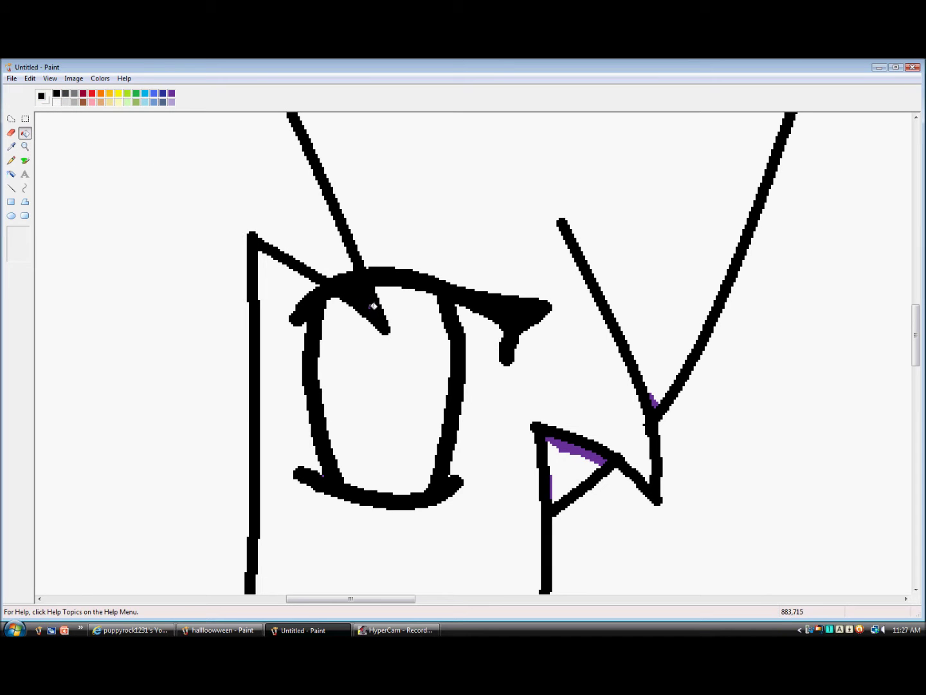
click(173, 94)
click(622, 201)
key(ctrl+z)
click(561, 459)
- Clear the purple remnants along the chest and legs with white fills, undoing the misplaced ones
scroll(149, 393, down, 5)
drag(348, 600, 257, 600)
scroll(672, 449, down, 4)
click(764, 496)
right_click(764, 496)
key(ctrl+z)
key(ctrl+z)
scroll(413, 492, down, 3)
click(647, 415)
key(ctrl+z)
click(232, 352)
key(ctrl+z)
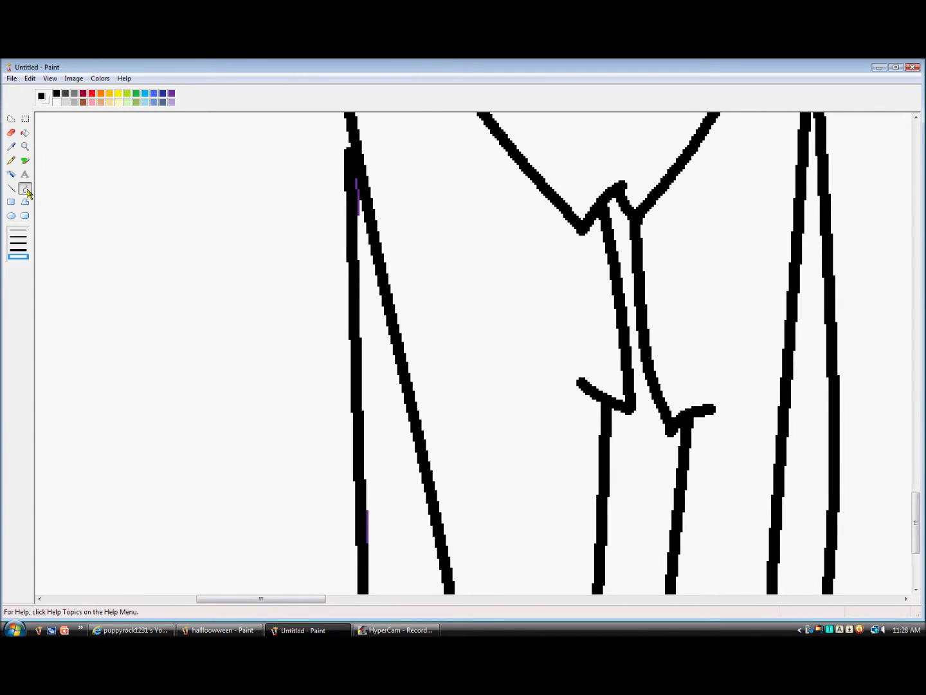
- Draw a short black line joining the two edges at the top of the gap between the front legs
click(26, 189)
drag(600, 424, 687, 436)
scroll(271, 355, up, 1)
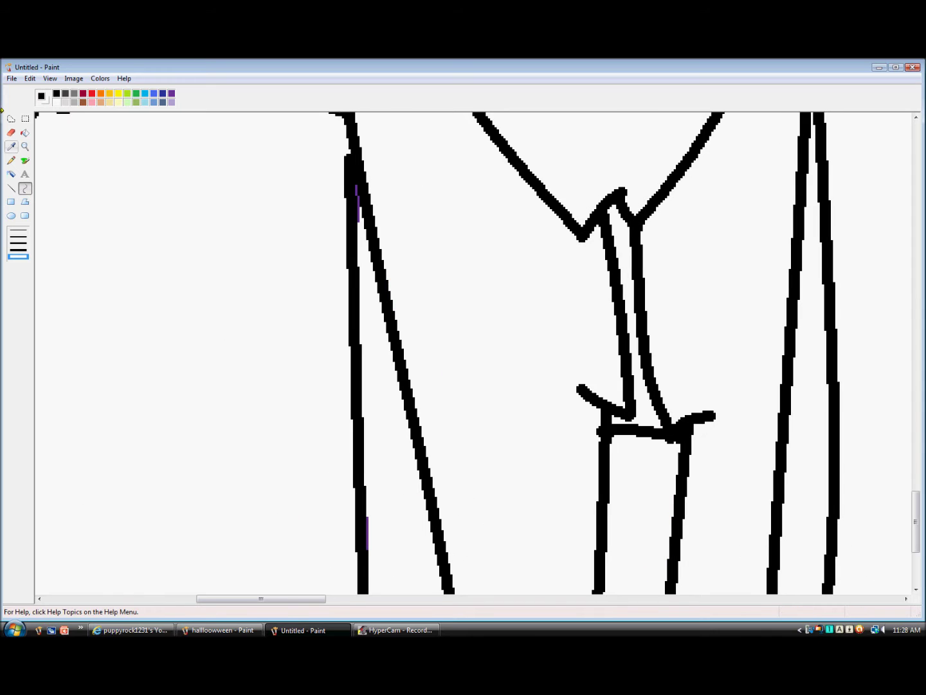
- Fill the remaining purple slivers inside the left leg and along the middle leg edge with white
click(25, 133)
click(385, 335)
key(ctrl+z)
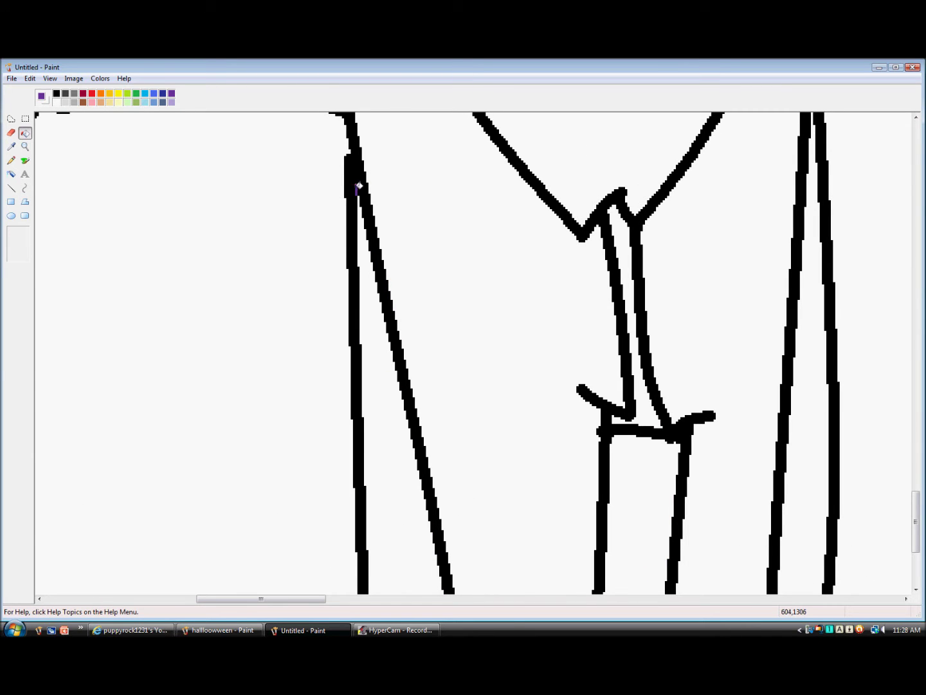
scroll(491, 425, down, 5)
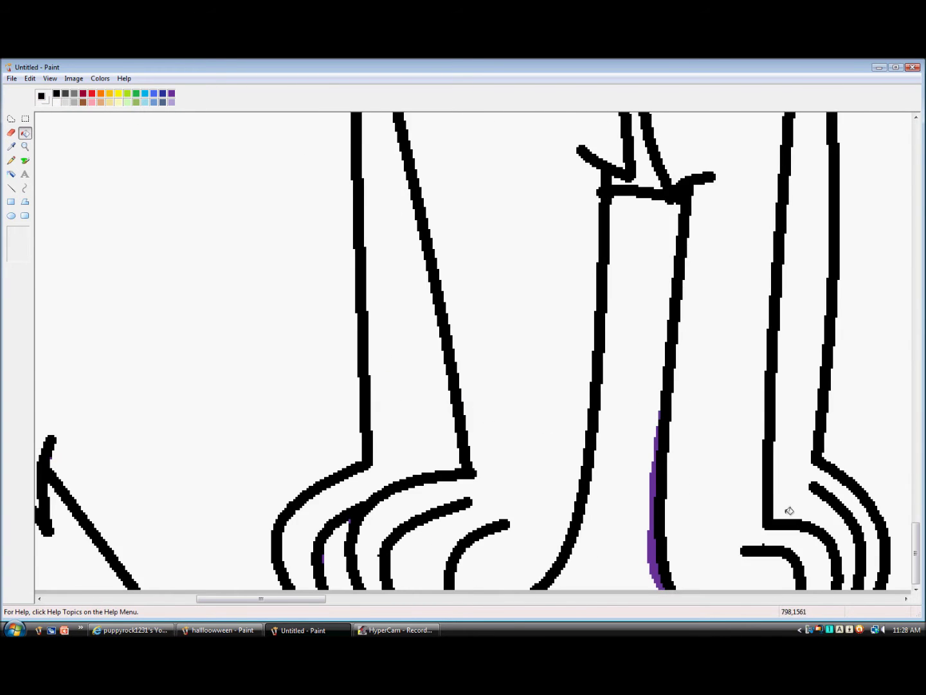
right_click(653, 529)
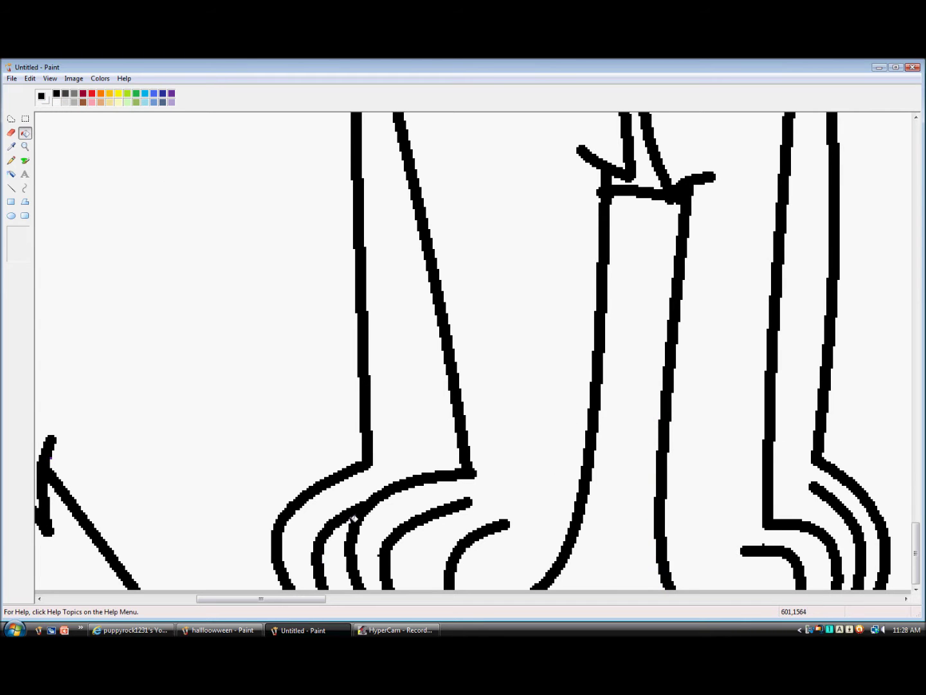
- Brush a thick black curve inside the upper eye to outline the white highlight
scroll(355, 519, up, 10)
click(25, 146)
click(402, 240)
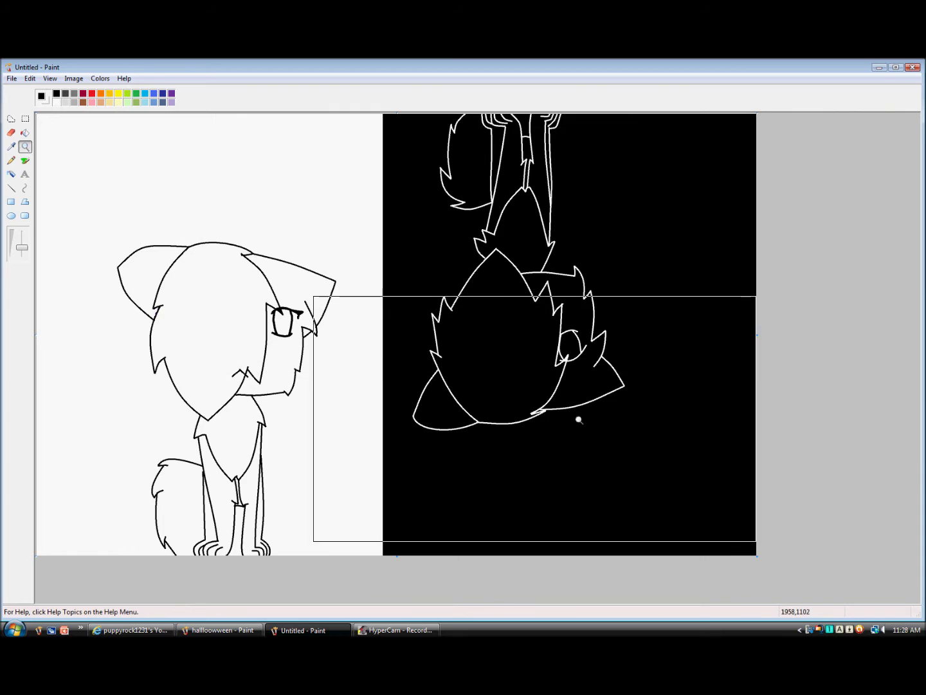
double_click(516, 161)
right_click(480, 272)
right_click(473, 277)
click(232, 394)
click(369, 295)
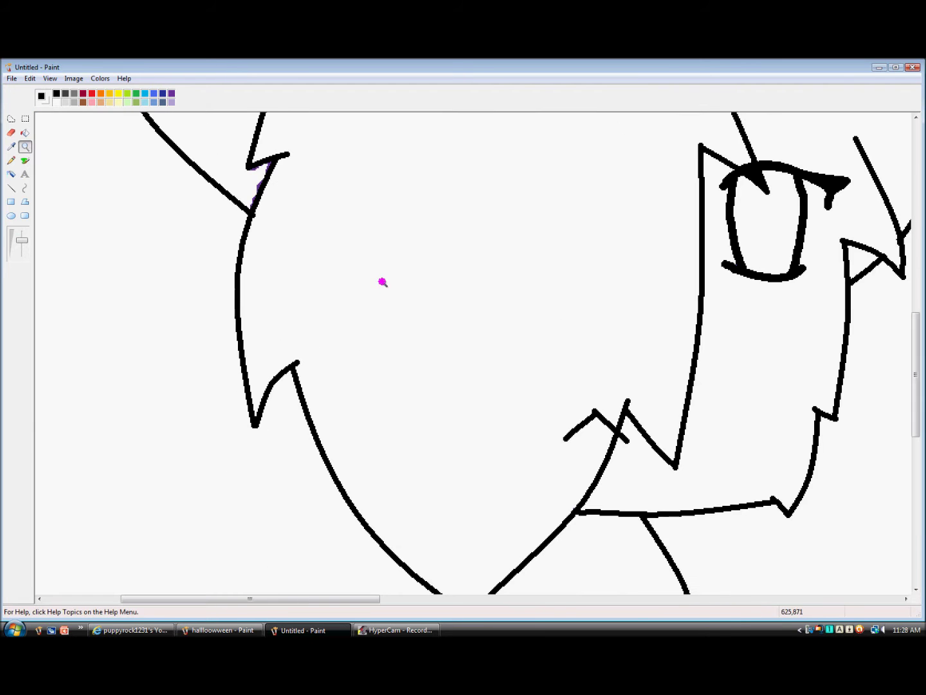
scroll(77, 200, up, 3)
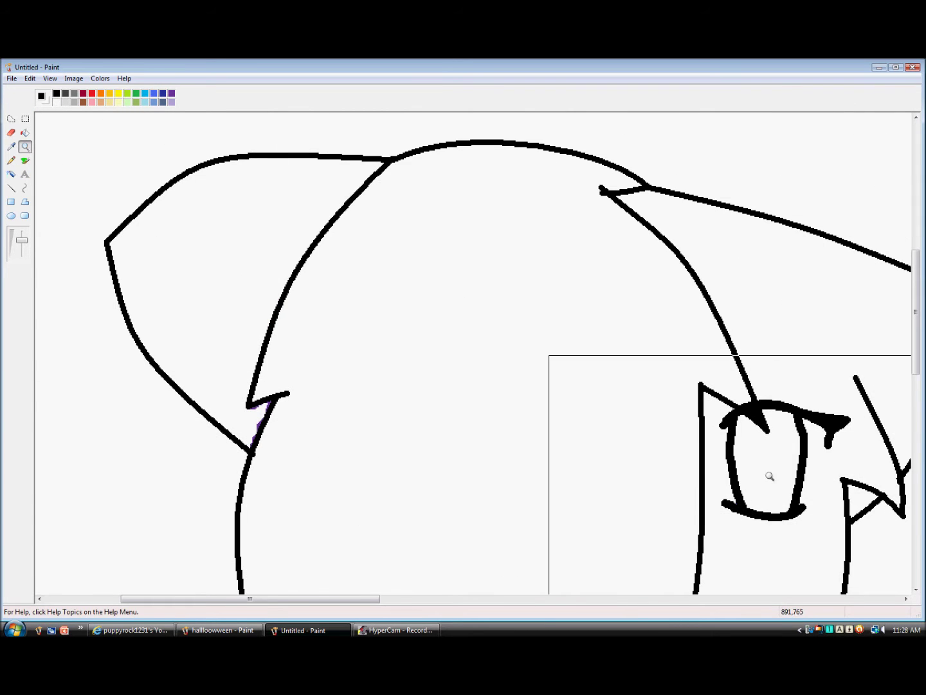
click(780, 471)
click(487, 313)
drag(412, 203, 523, 315)
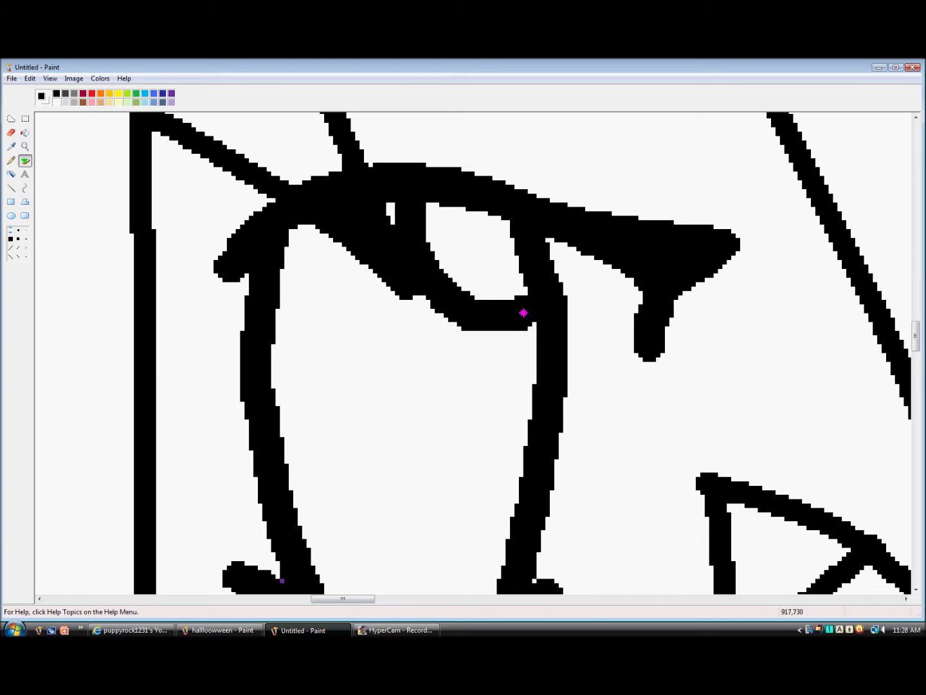
- Paint the upper part of the eye black around the highlight and add a rounded pupil reaching downwards
mouse_move(279, 433)
mouse_down()
mouse_move(534, 337)
mouse_move(362, 394)
mouse_move(291, 256)
mouse_move(290, 320)
mouse_move(298, 289)
mouse_up()
scroll(296, 257, up, 1)
scroll(306, 322, down, 1)
click(29, 78)
click(45, 92)
mouse_move(389, 207)
mouse_down()
mouse_move(414, 323)
mouse_move(537, 345)
mouse_up()
mouse_move(541, 408)
mouse_down()
mouse_move(287, 455)
mouse_move(282, 228)
mouse_move(300, 294)
mouse_move(417, 373)
mouse_move(347, 360)
mouse_move(339, 317)
mouse_up()
drag(390, 302, 361, 268)
mouse_move(358, 387)
mouse_down()
mouse_move(428, 383)
mouse_move(393, 424)
mouse_up()
scroll(393, 424, down, 3)
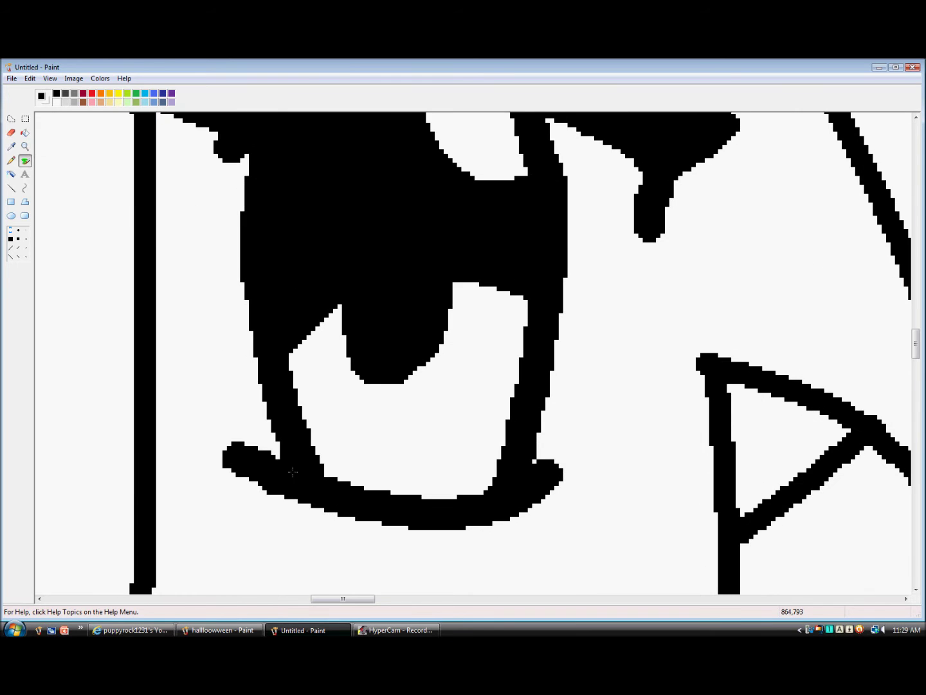
- Brush jagged black lines across the tips of the right and left ears
drag(369, 600, 416, 602)
scroll(397, 595, up, 6)
mouse_move(218, 211)
mouse_down()
mouse_move(238, 388)
mouse_move(482, 591)
mouse_up()
drag(387, 600, 166, 600)
scroll(321, 501, up, 3)
scroll(322, 450, up, 3)
mouse_move(325, 267)
mouse_down()
mouse_move(420, 325)
mouse_move(235, 550)
mouse_up()
scroll(240, 546, down, 3)
drag(226, 323, 152, 493)
- Fill the purple slivers beside the hair notch at the base of the left ear with white
scroll(257, 541, down, 10)
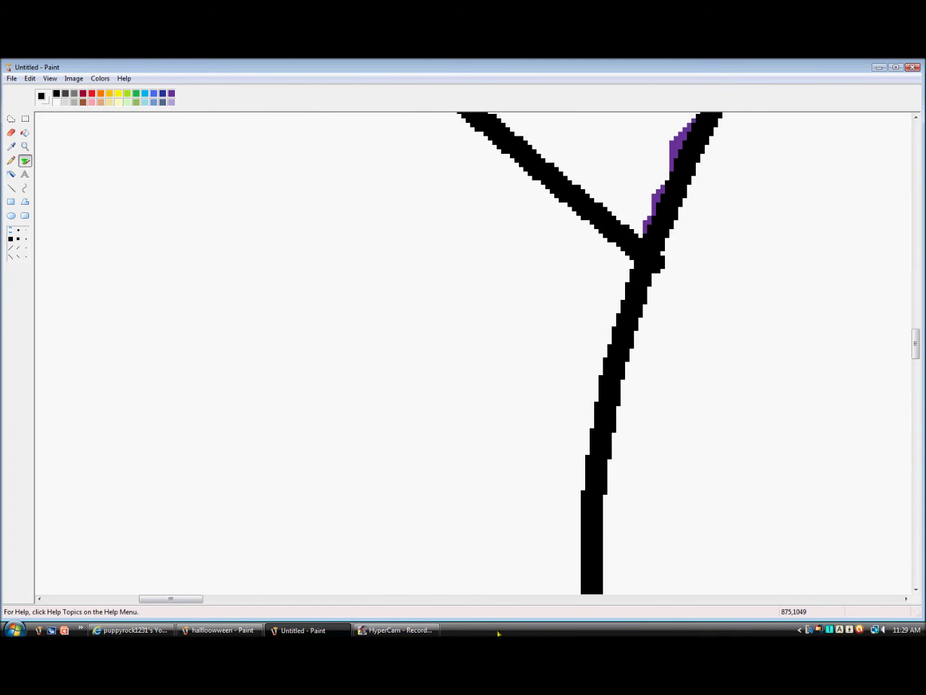
scroll(498, 633, up, 3)
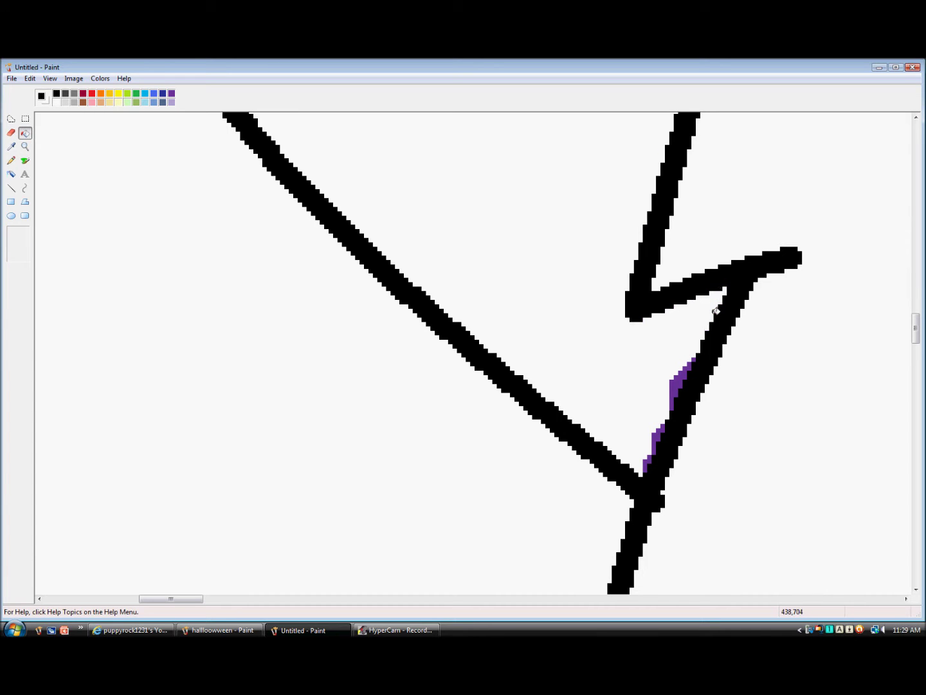
right_click(656, 457)
click(30, 78)
click(40, 89)
- Paint over the stray black line running from the hair to the eye with white
scroll(617, 424, down, 10)
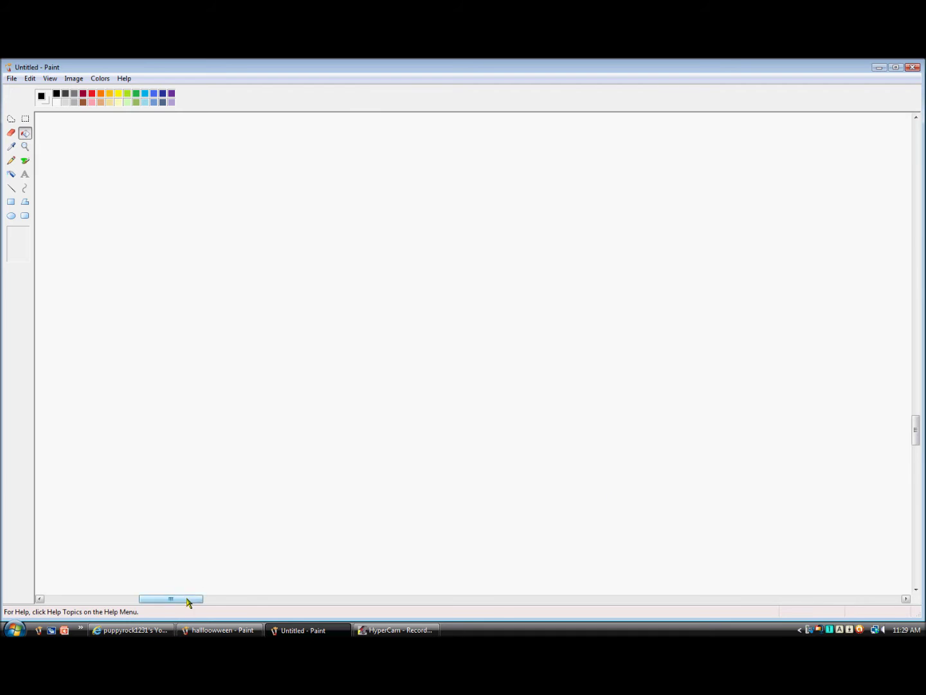
drag(188, 600, 239, 616)
click(27, 148)
right_click(250, 240)
right_click(251, 242)
right_click(252, 242)
scroll(258, 251, up, 5)
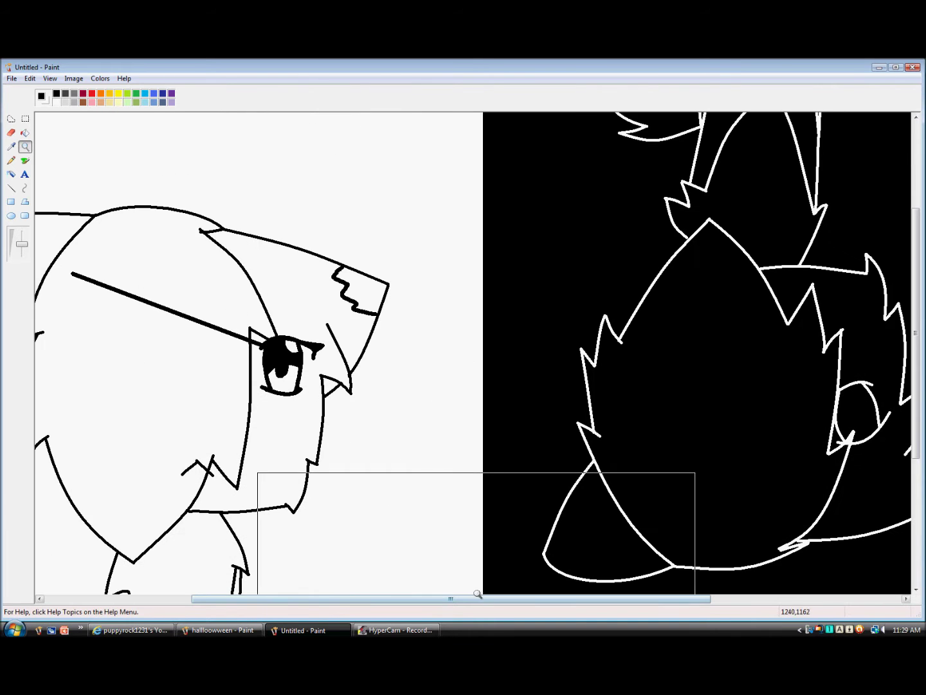
drag(476, 598, 369, 591)
click(386, 345)
click(465, 386)
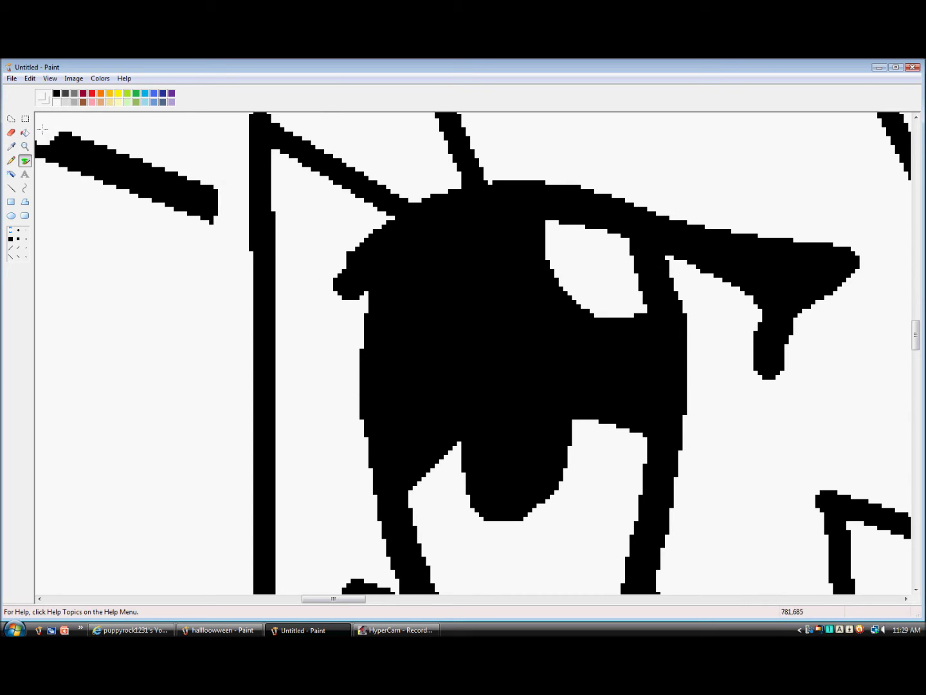
click(126, 175)
- Fill both ear tips beyond the jagged lines with black
click(25, 146)
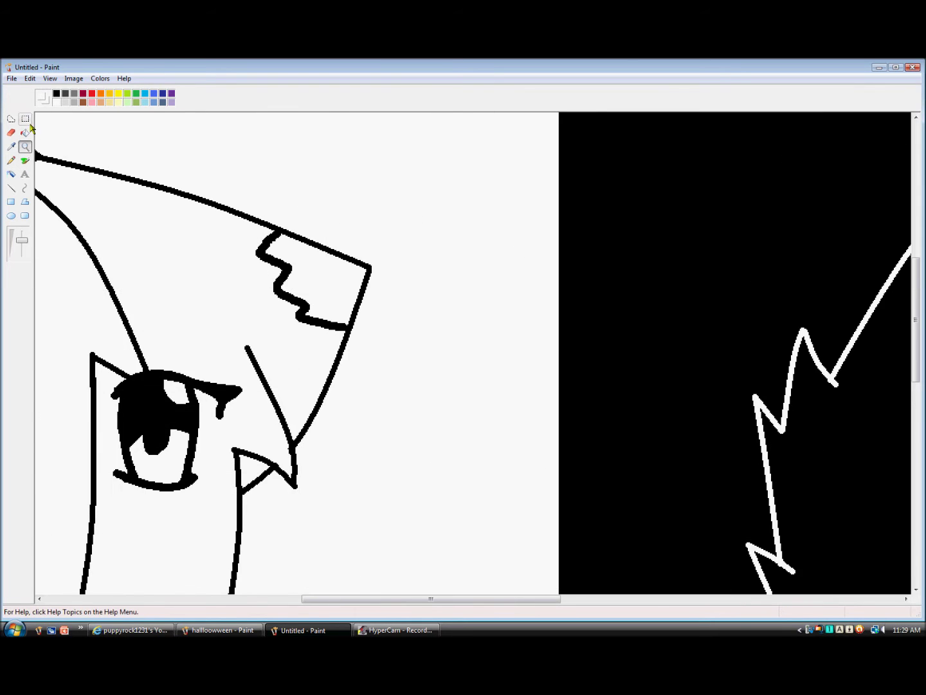
click(321, 283)
drag(432, 598, 234, 598)
click(198, 222)
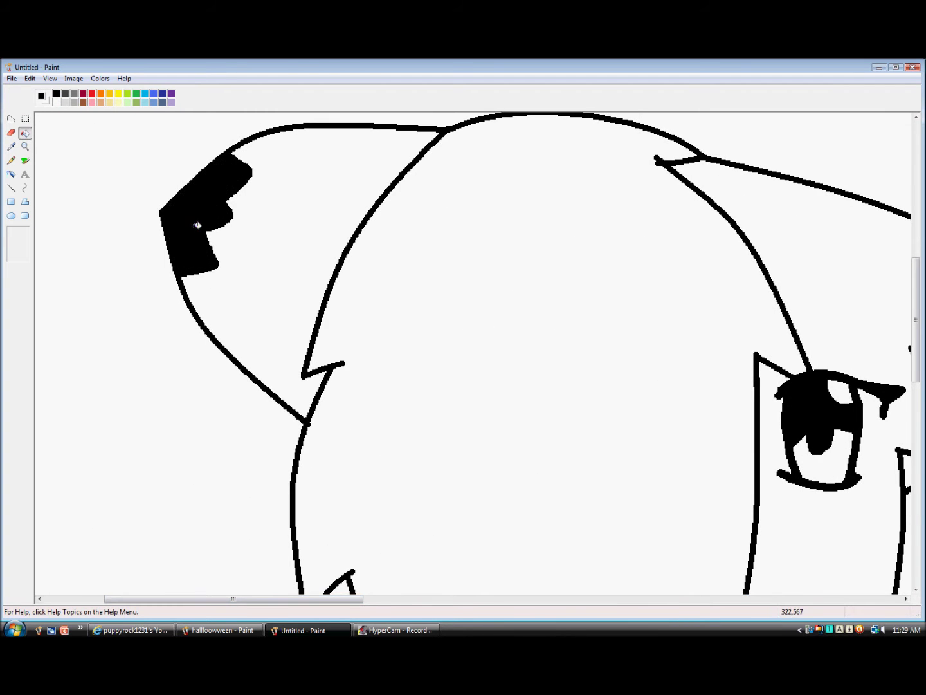
- Brush a jagged black line across the hair above the eye and fill the hair below it black
scroll(150, 162, up, 3)
click(25, 160)
scroll(404, 473, down, 3)
mouse_move(344, 244)
mouse_down()
mouse_move(697, 223)
mouse_move(748, 239)
mouse_up()
click(318, 356)
- Fill the neck and pointed chest area below the hair with black
scroll(376, 420, down, 5)
scroll(614, 310, up, 1)
click(614, 310)
scroll(621, 473, up, 2)
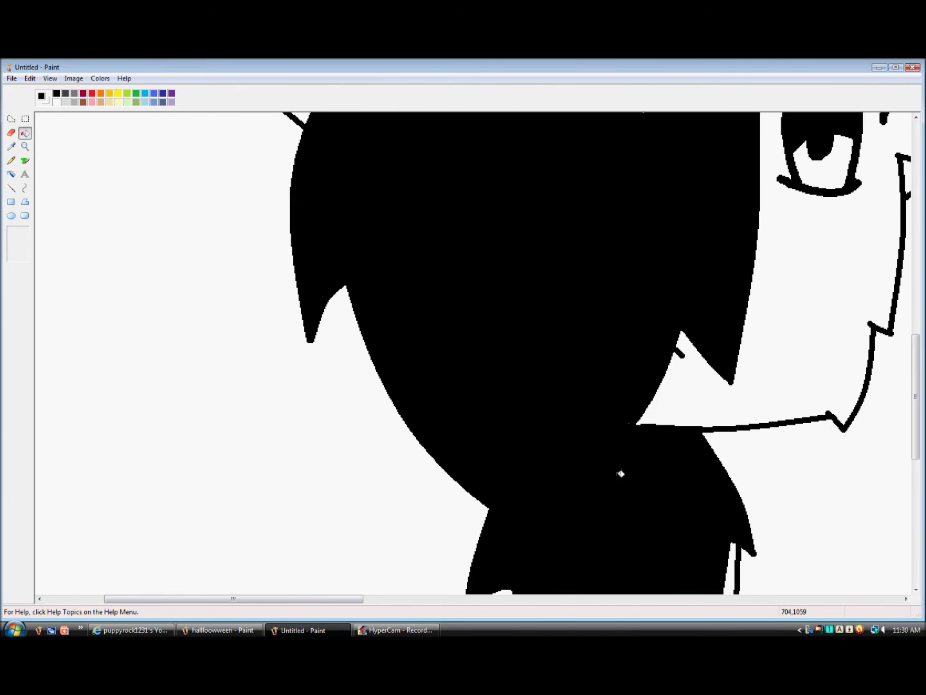
- Brush a jagged black line across the tail and fill the part below it black
scroll(631, 421, down, 5)
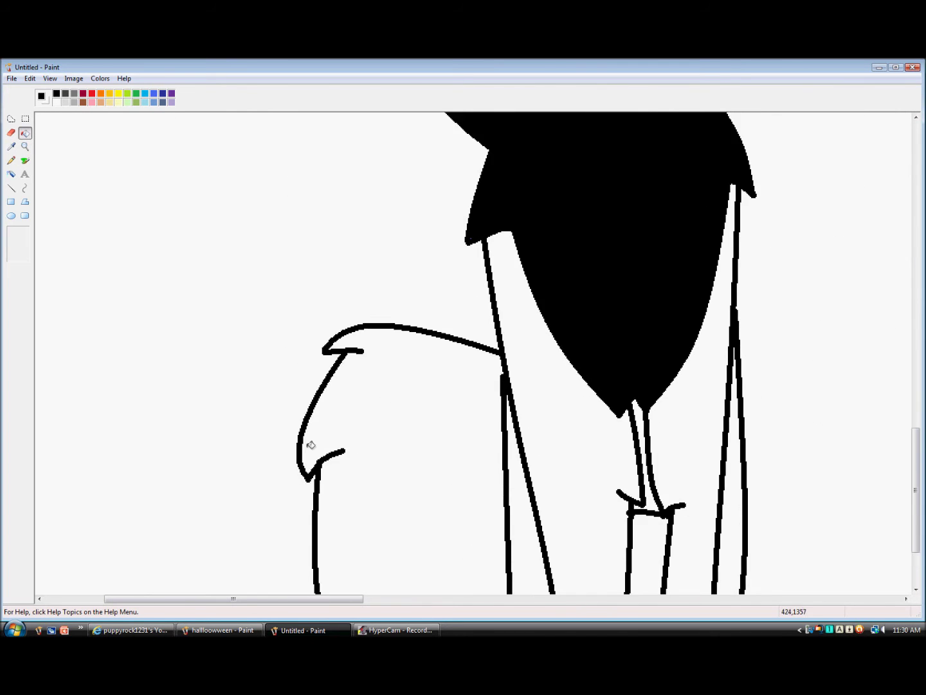
click(25, 160)
drag(343, 330, 460, 360)
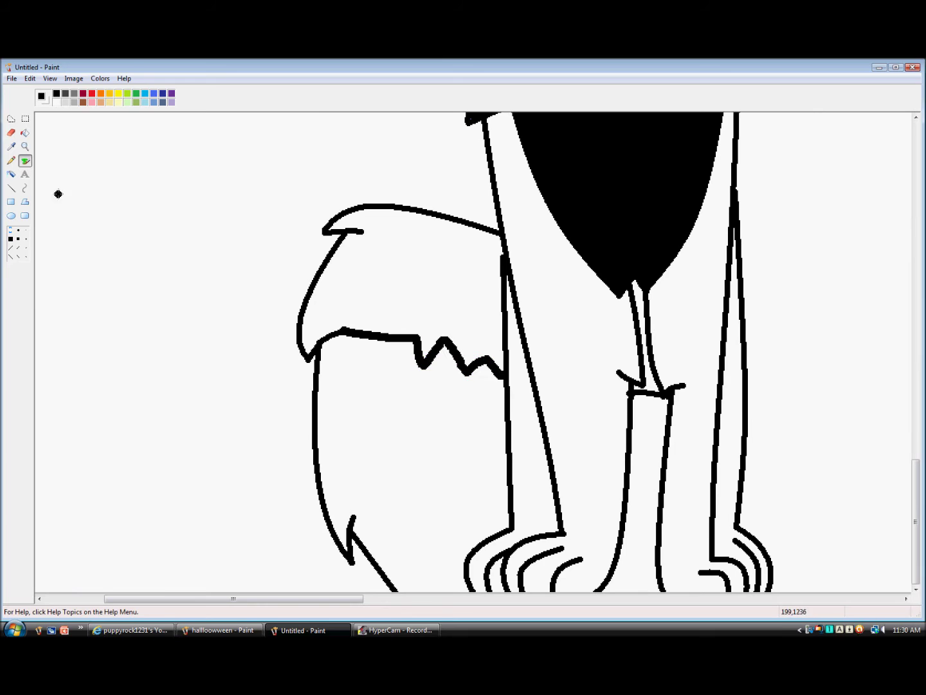
click(340, 400)
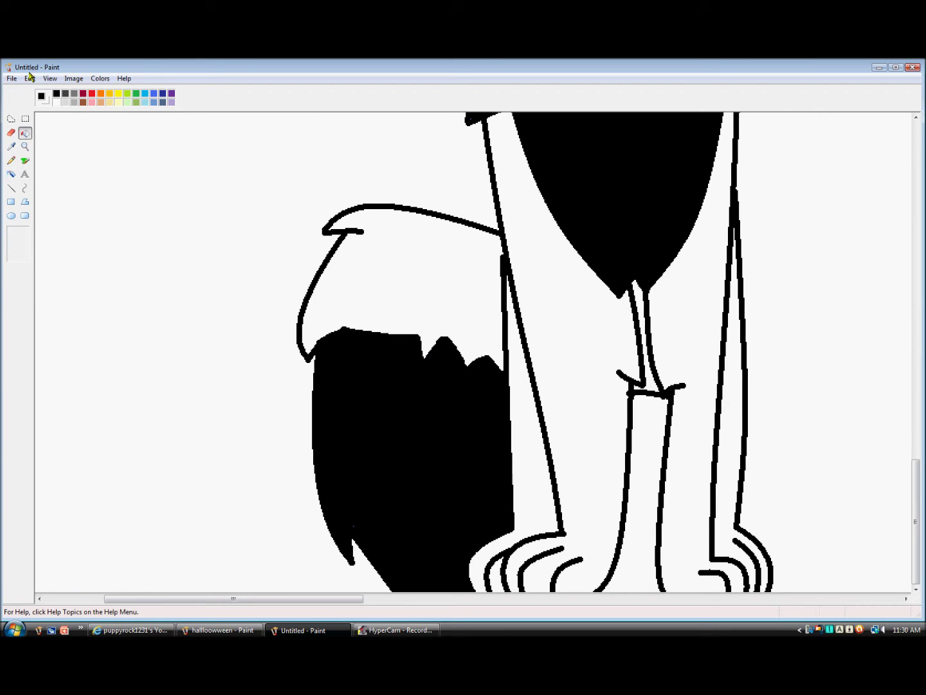
- Draw black lines across both front legs and fill the lower legs and paws below them black
click(24, 160)
drag(539, 363, 620, 377)
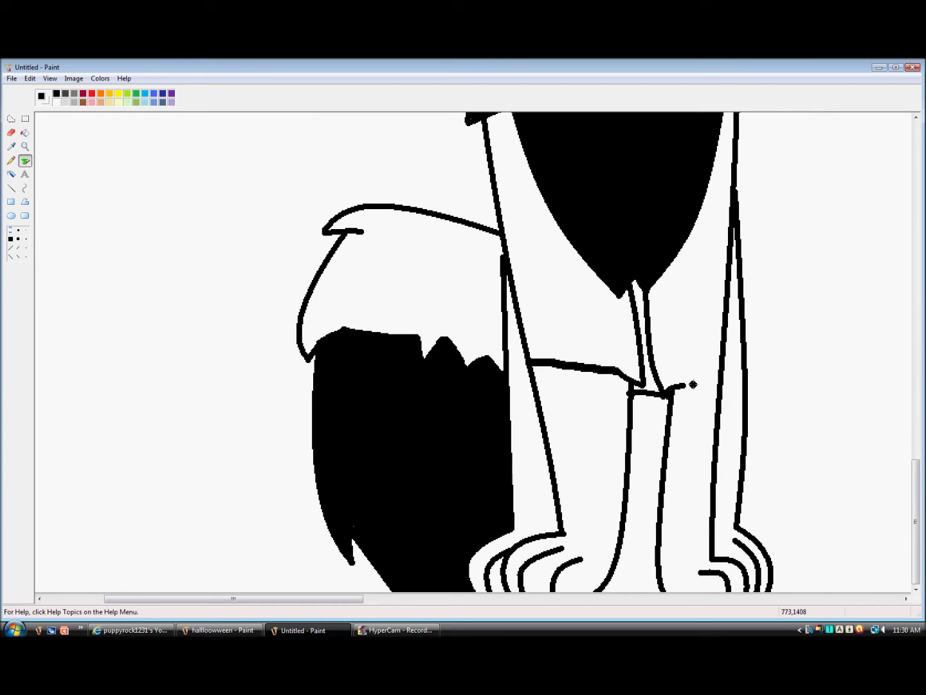
click(24, 132)
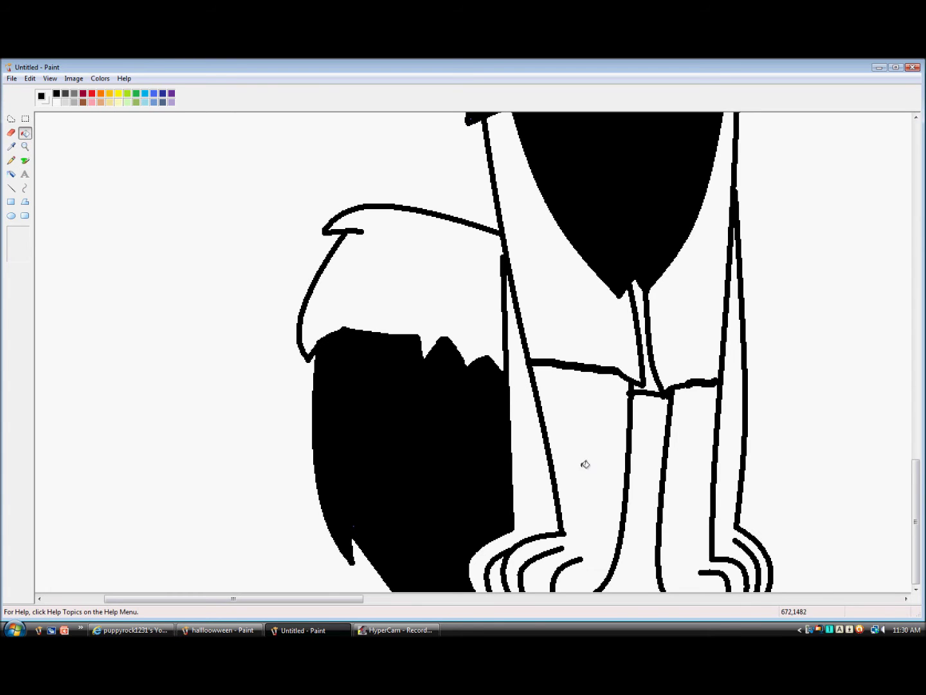
click(583, 463)
click(698, 471)
- Undo the black markings on the tail and lower legs
scroll(612, 552, up, 10)
click(24, 146)
right_click(159, 172)
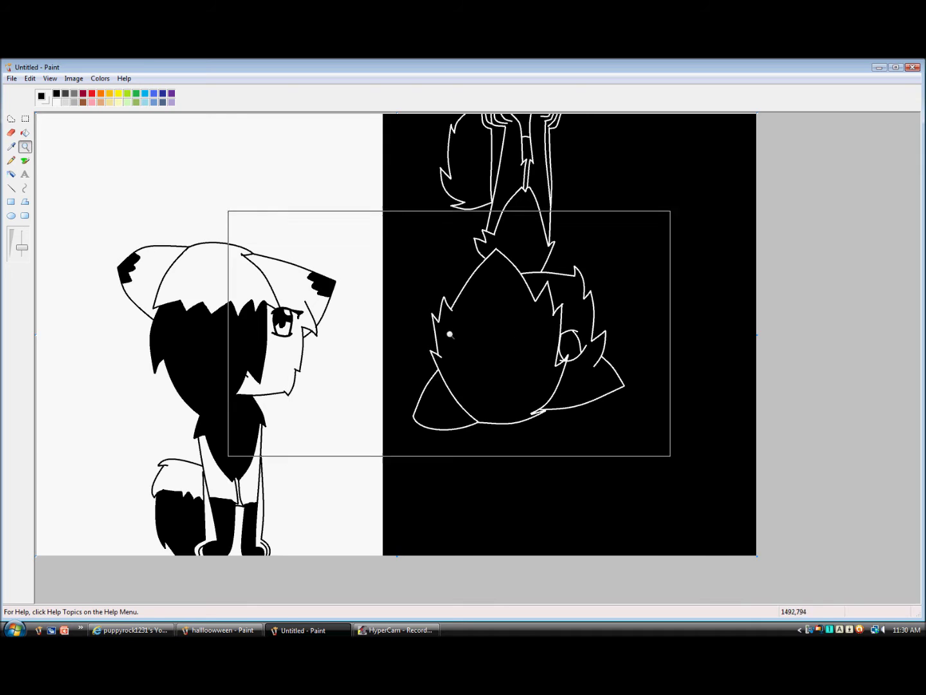
click(128, 352)
click(29, 79)
click(30, 79)
click(27, 79)
click(26, 94)
click(32, 79)
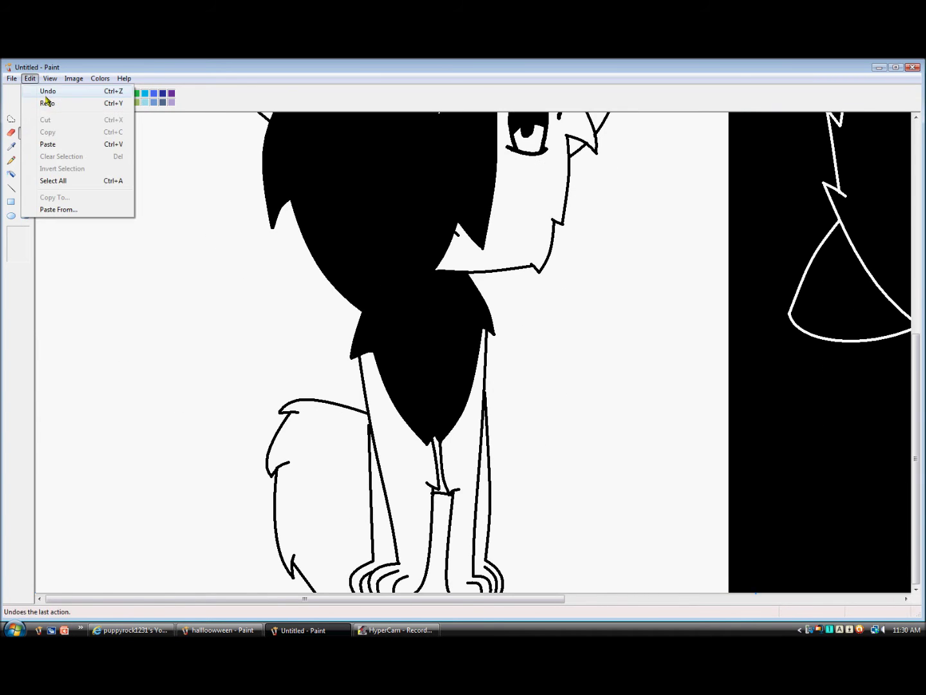
click(48, 92)
click(29, 80)
click(31, 91)
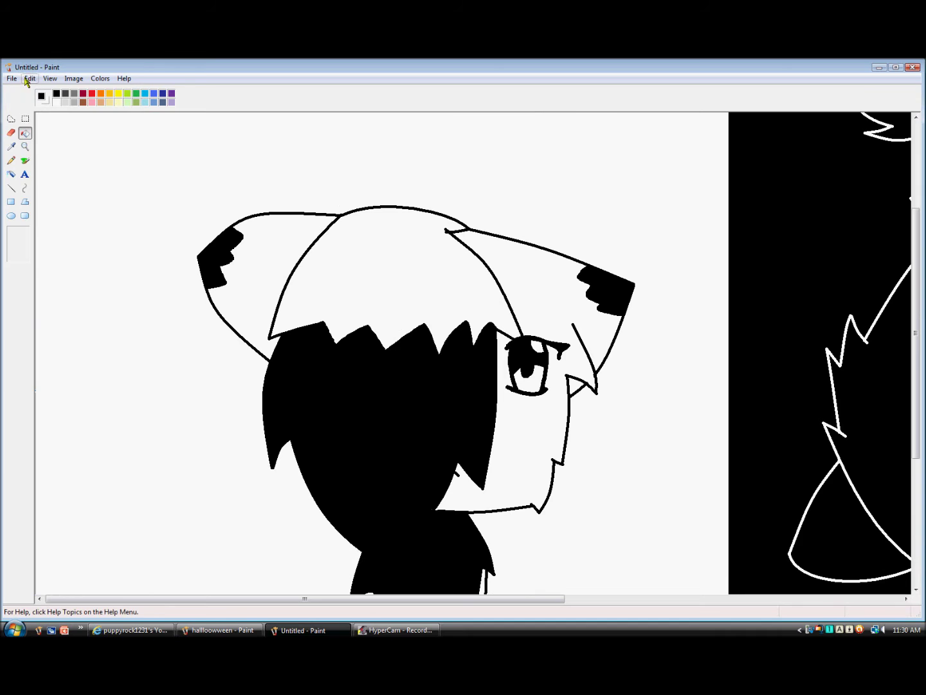
- Brush jagged white lines across both ear tips of the upside-down figure on the black half
scroll(248, 476, down, 5)
scroll(330, 503, up, 5)
drag(406, 599, 683, 601)
click(25, 146)
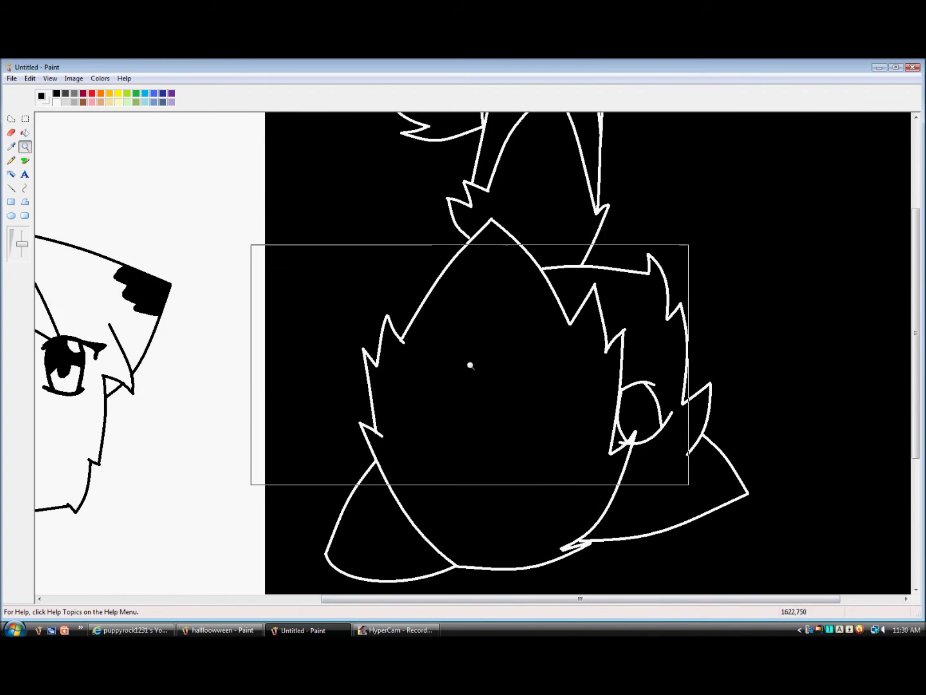
click(417, 509)
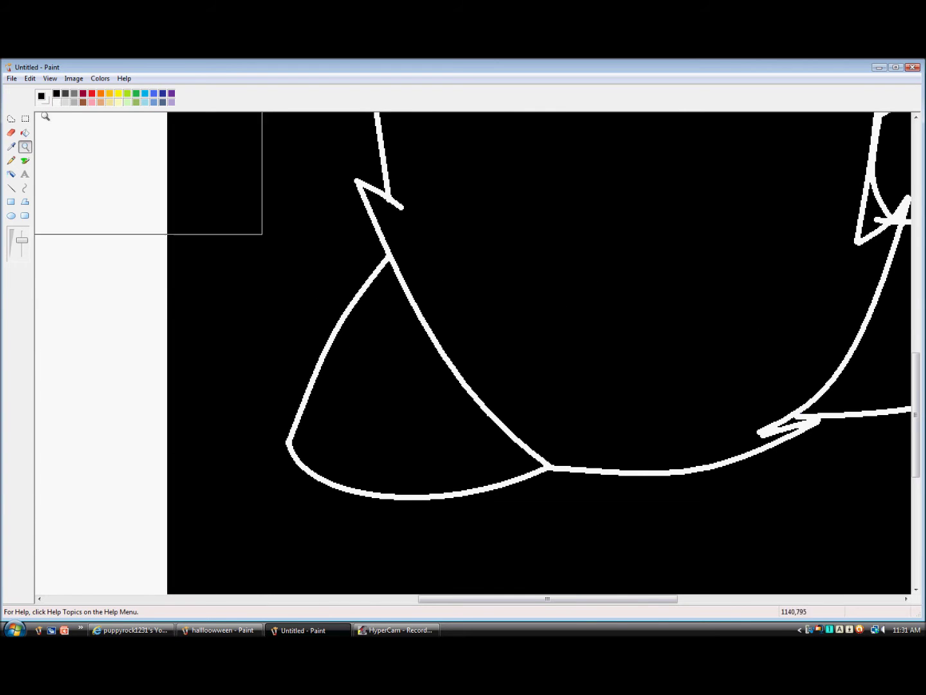
click(26, 160)
mouse_move(321, 368)
mouse_down()
mouse_move(411, 425)
mouse_move(456, 488)
mouse_up()
drag(449, 611, 638, 583)
mouse_move(389, 376)
mouse_down()
mouse_move(424, 306)
mouse_move(473, 257)
mouse_up()
scroll(300, 398, up, 2)
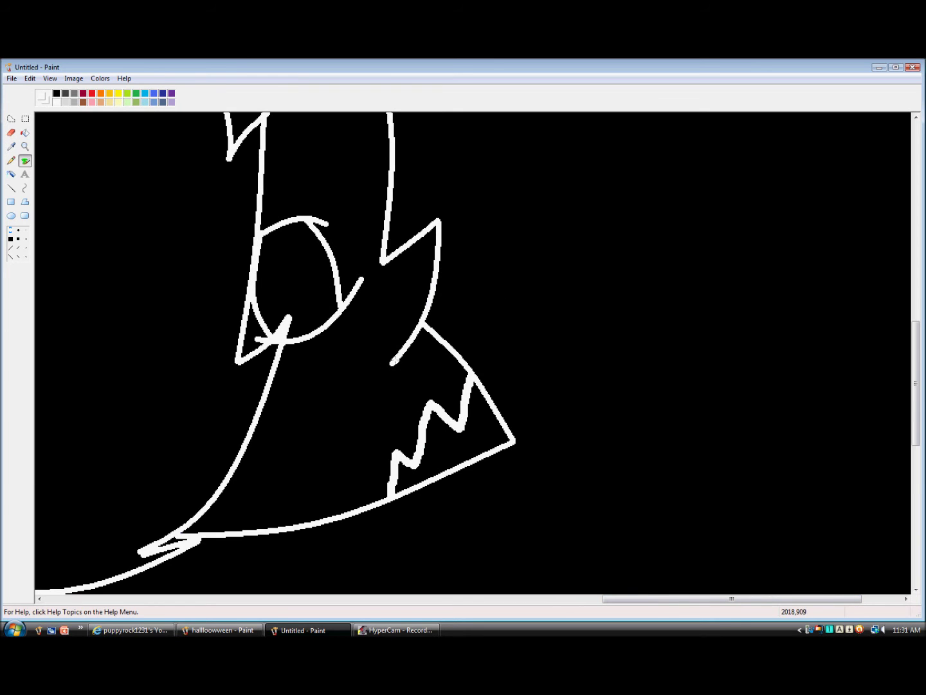
- Close off the upside-down figure's right ear with a white curve and fill the ear up to the jagged tip line white
mouse_move(390, 363)
mouse_down()
mouse_move(309, 400)
mouse_move(265, 404)
mouse_up()
click(25, 132)
click(286, 419)
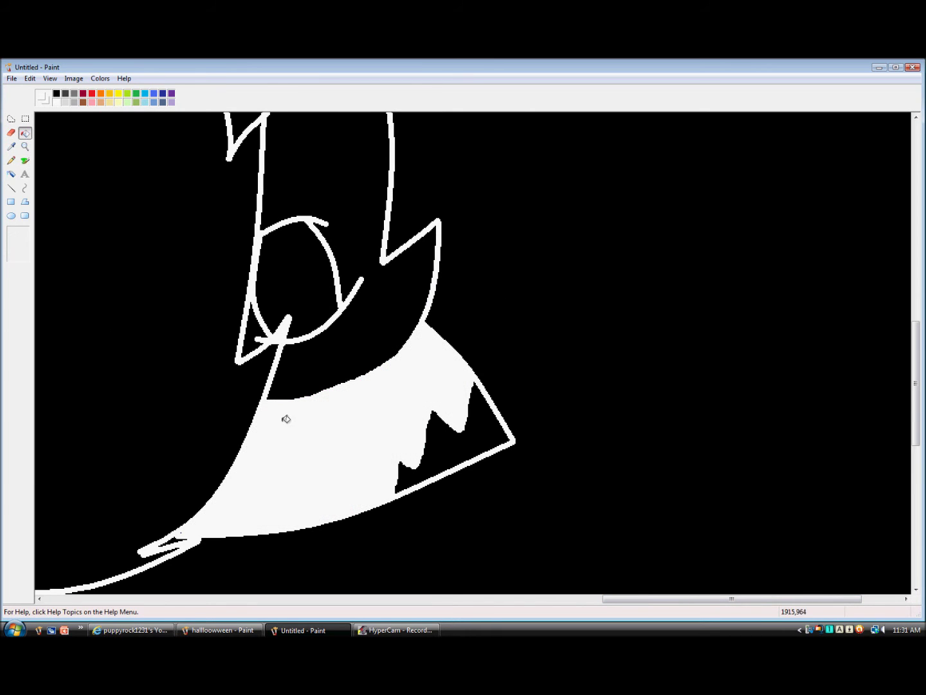
- Brush a jagged white line across the upside-down figure's large hair section and fill the area below it white
drag(614, 599, 431, 600)
scroll(436, 552, up, 3)
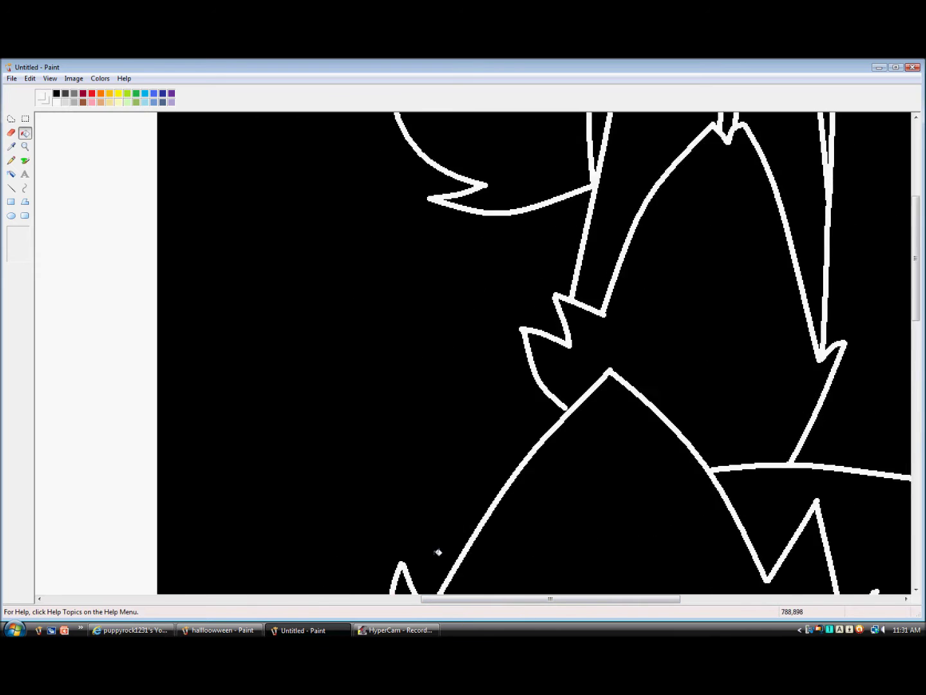
drag(500, 598, 510, 599)
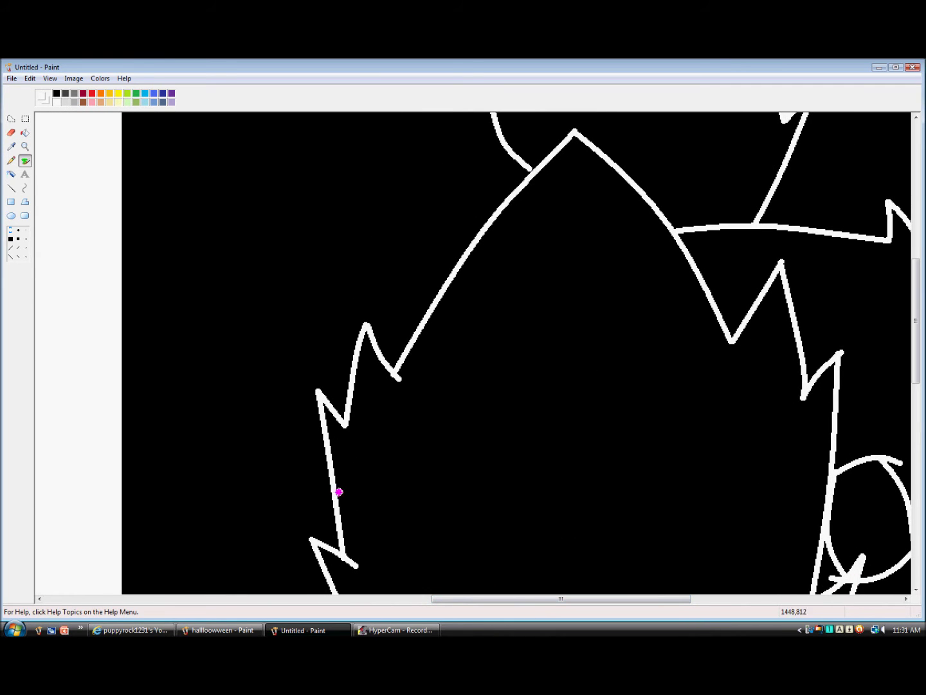
mouse_move(337, 491)
mouse_down()
mouse_move(647, 419)
mouse_move(822, 463)
mouse_up()
click(25, 133)
click(486, 500)
mouse_move(459, 599)
mouse_down()
mouse_move(244, 591)
mouse_move(509, 604)
mouse_move(281, 558)
mouse_up()
scroll(515, 609, up, 5)
scroll(308, 553, down, 10)
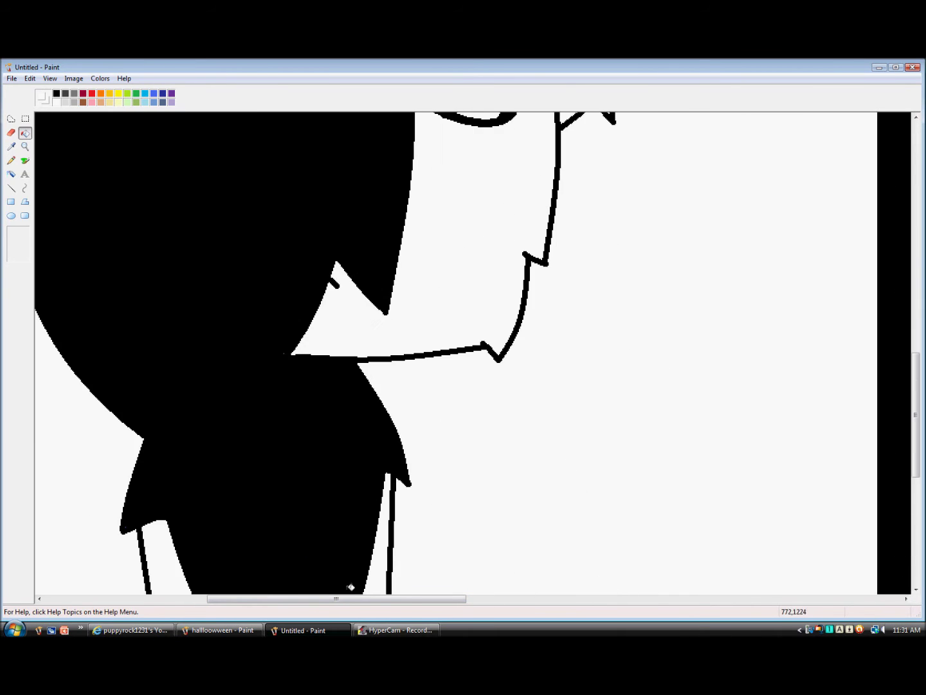
click(285, 350)
click(30, 78)
click(40, 90)
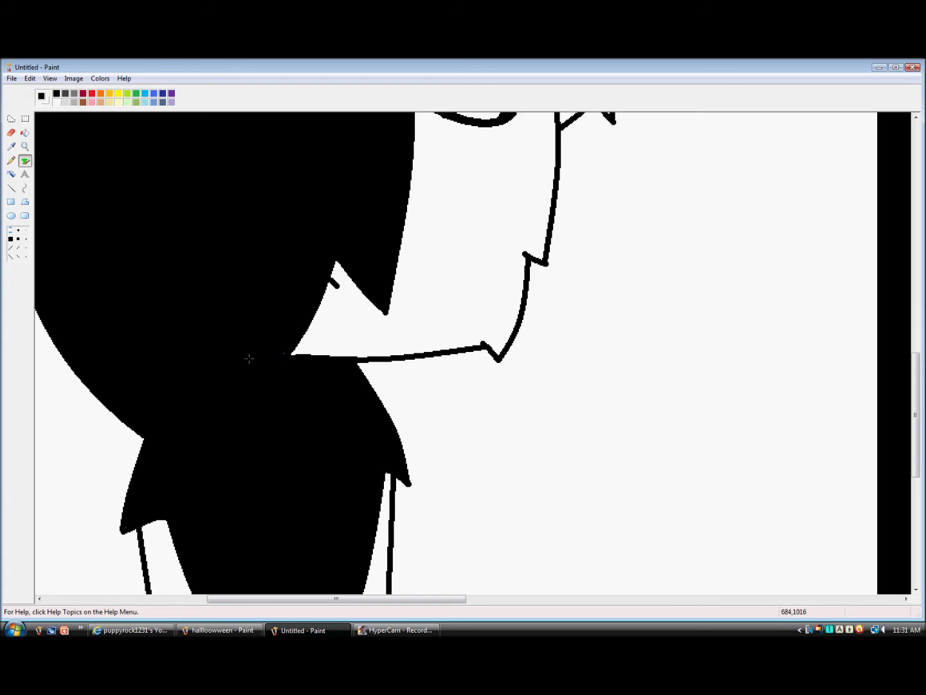
- Fill the upside-down figure's chest fur between the legs and the head white
drag(445, 599, 705, 600)
scroll(539, 562, up, 5)
scroll(539, 563, up, 10)
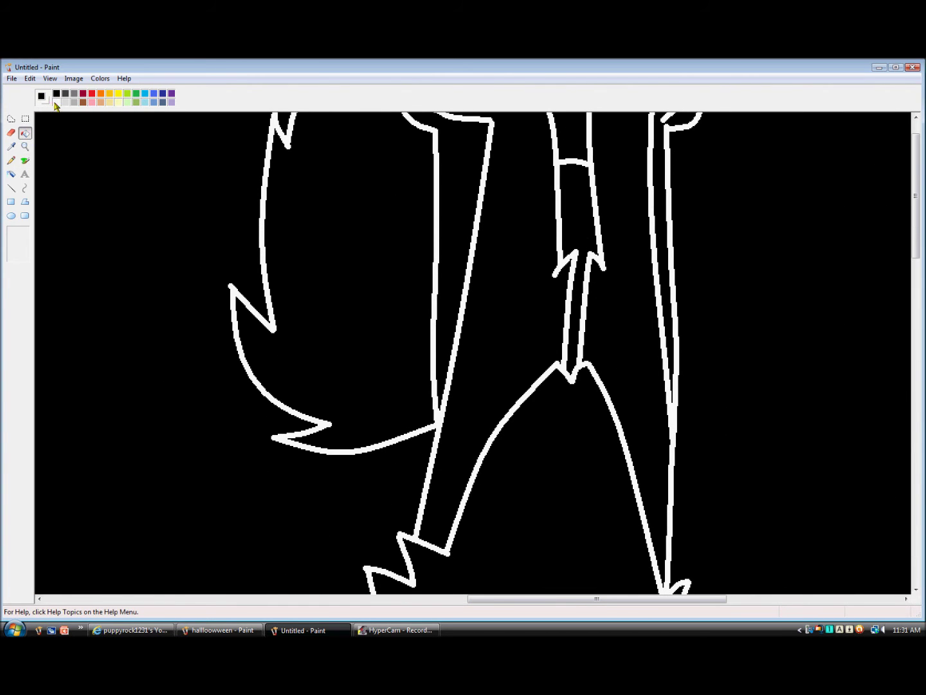
click(55, 103)
click(542, 458)
- Brush a jagged black line across the tail of the white half's figure and fill the tail below it black
scroll(493, 507, down, 5)
drag(490, 601, 129, 600)
scroll(316, 519, down, 10)
drag(341, 599, 394, 610)
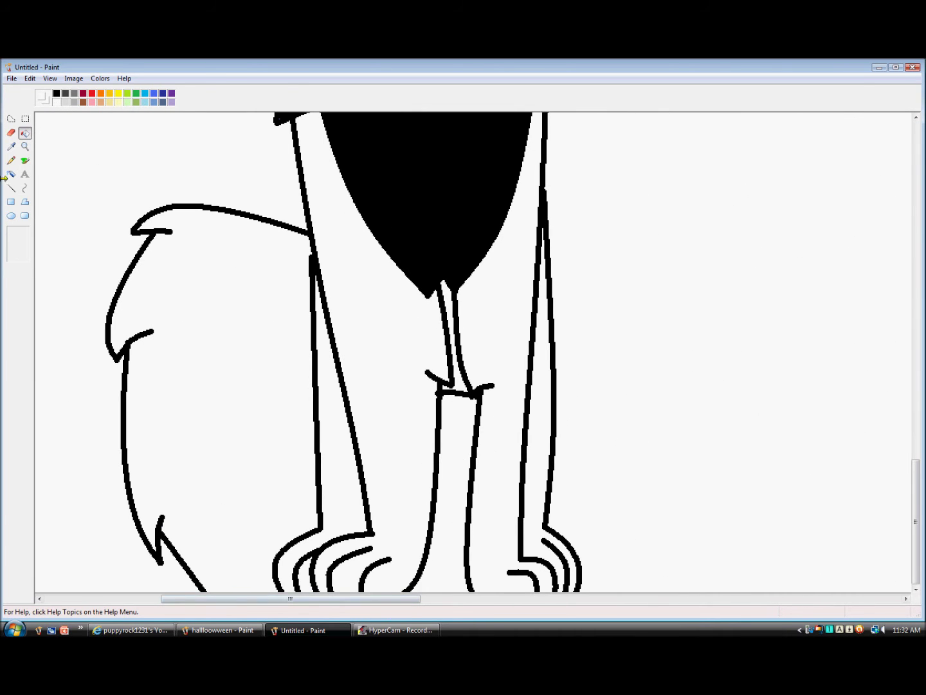
mouse_move(153, 331)
mouse_down()
mouse_move(168, 383)
mouse_move(295, 411)
mouse_move(309, 397)
mouse_up()
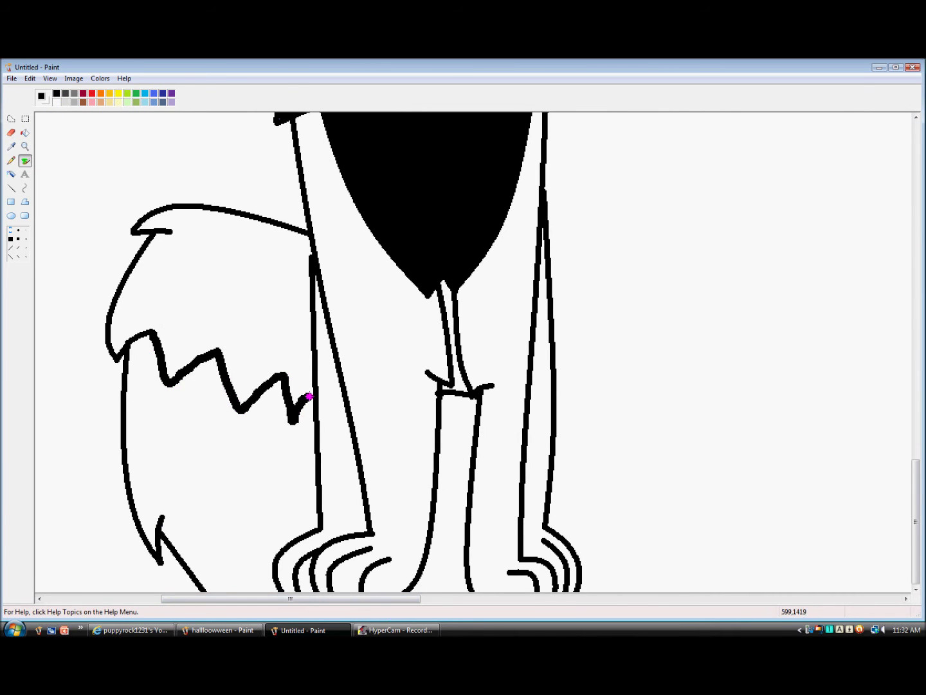
click(25, 133)
click(209, 350)
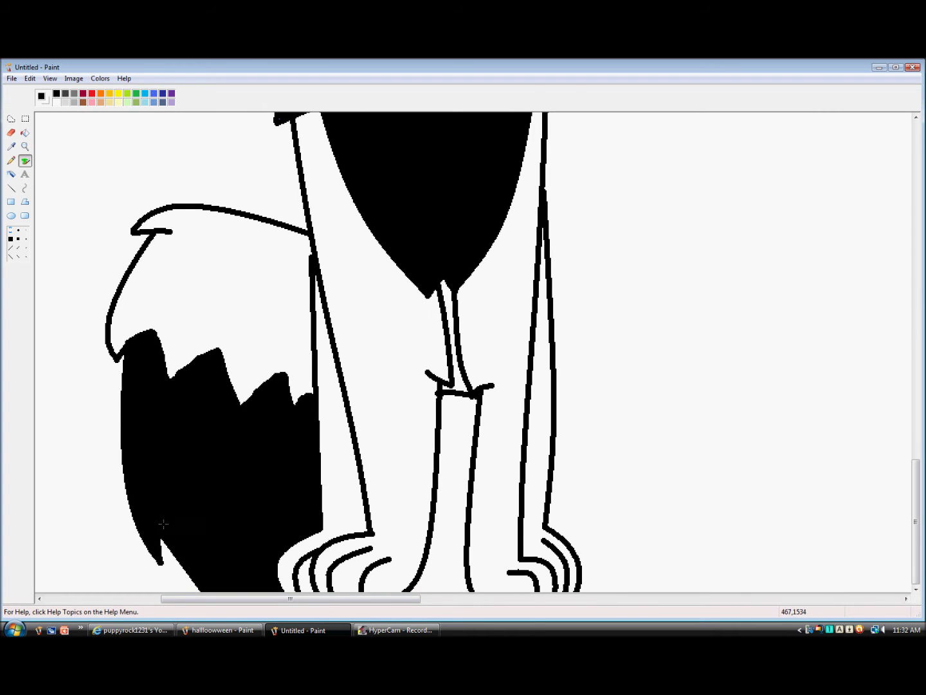
- Brush a jagged white line across the upside-down figure's tail and fill the part below it white
drag(287, 598, 503, 599)
scroll(517, 605, up, 15)
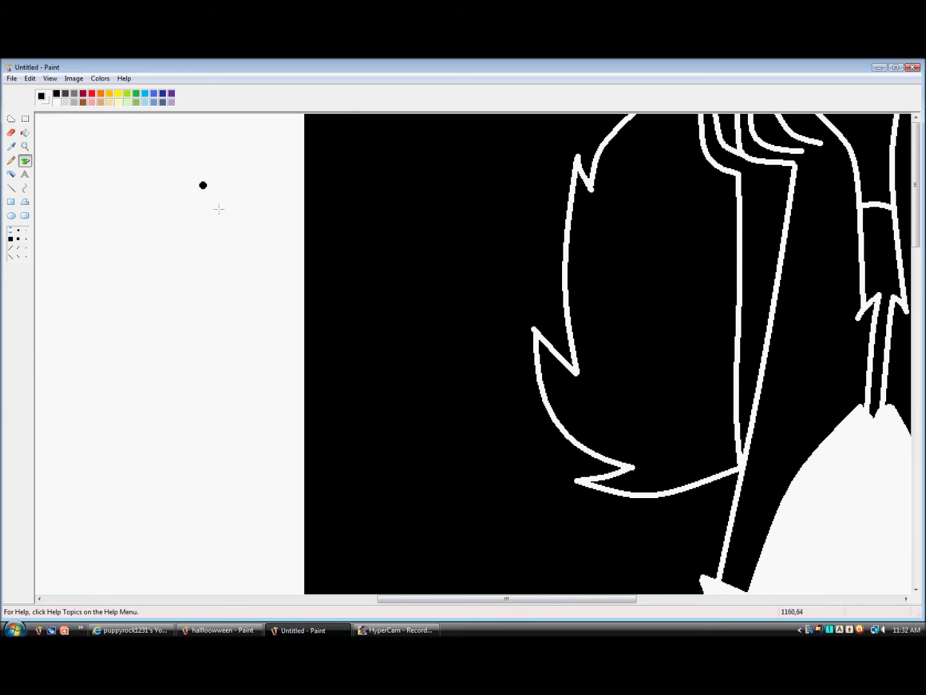
mouse_move(566, 254)
mouse_down()
mouse_move(638, 273)
mouse_move(730, 265)
mouse_up()
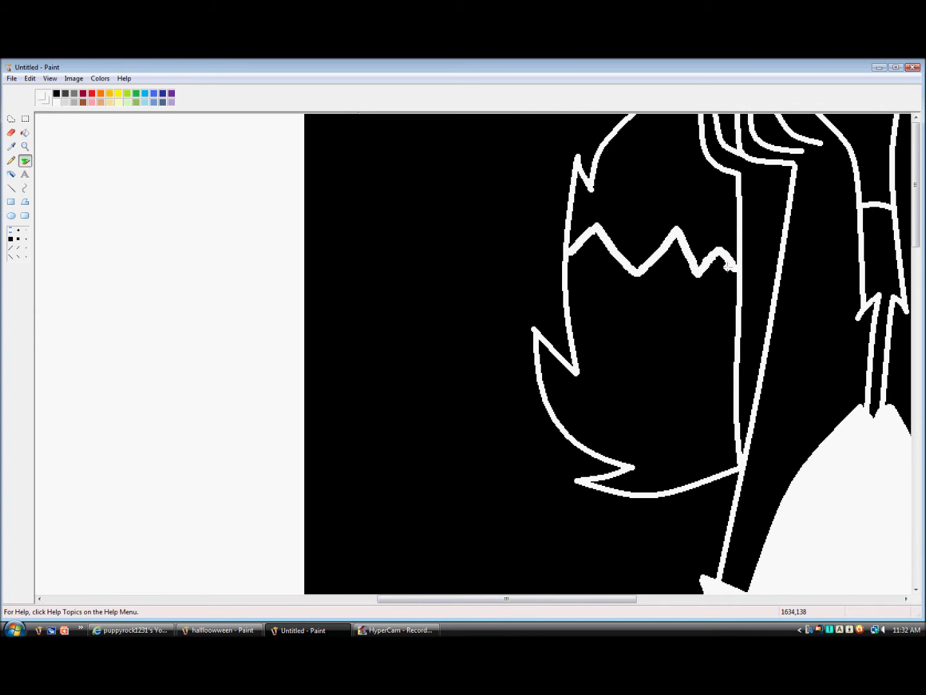
click(25, 133)
click(637, 360)
- Brush white pupil and highlight outlines inside the upside-down figure's eye
click(25, 147)
click(334, 298)
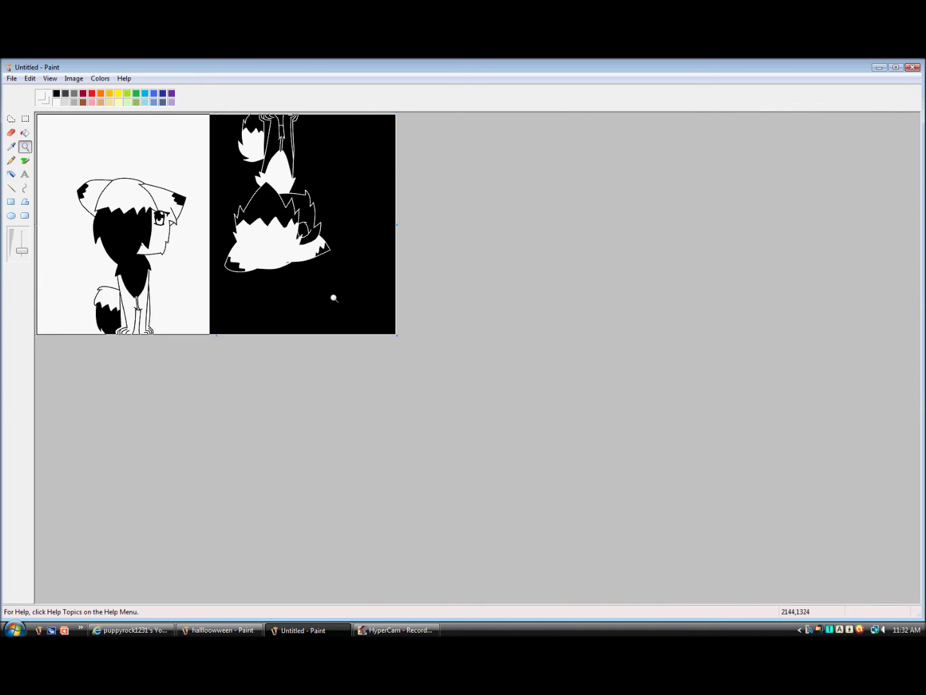
click(334, 298)
click(554, 380)
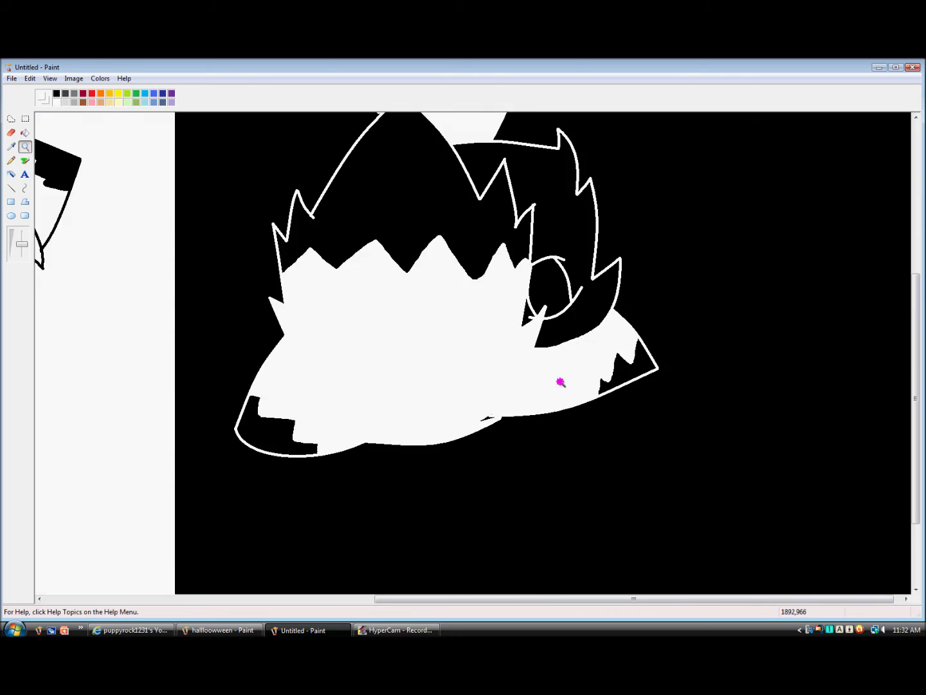
click(530, 305)
click(533, 317)
click(25, 161)
mouse_move(524, 425)
mouse_down()
mouse_move(531, 259)
mouse_move(558, 263)
mouse_up()
scroll(559, 368, up, 1)
mouse_move(558, 359)
mouse_down()
mouse_move(449, 356)
mouse_move(267, 457)
mouse_move(304, 429)
mouse_move(339, 354)
mouse_move(419, 347)
mouse_move(397, 329)
mouse_move(333, 389)
mouse_move(299, 524)
mouse_move(271, 487)
mouse_move(314, 575)
mouse_move(344, 543)
mouse_move(317, 509)
mouse_move(331, 438)
mouse_up()
- Fill the outlined area inside the upside-down figure's eye white
click(25, 132)
click(397, 487)
click(25, 147)
right_click(230, 218)
right_click(231, 219)
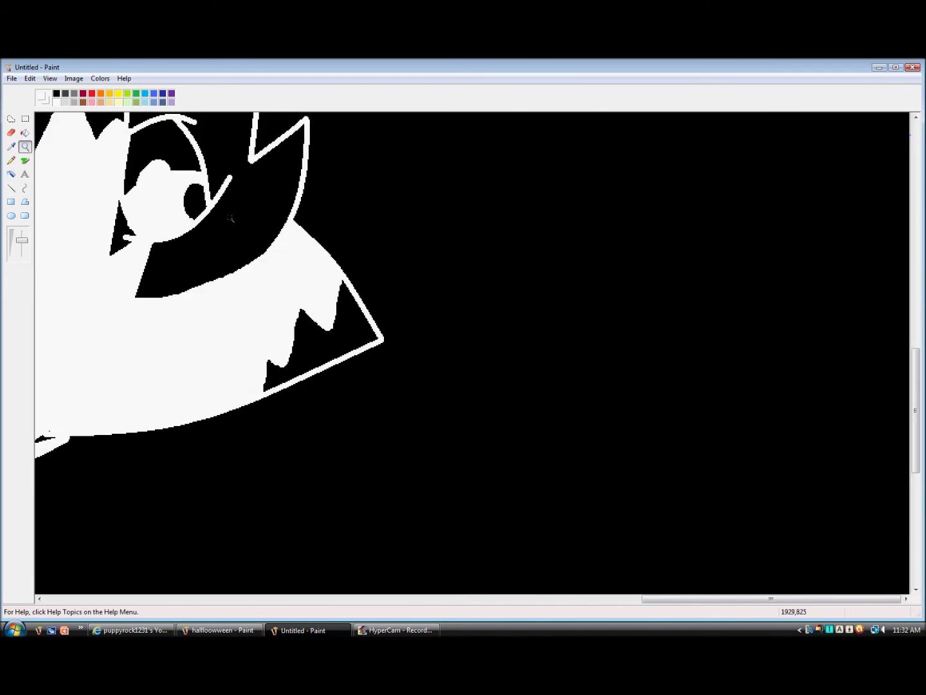
right_click(230, 219)
right_click(230, 219)
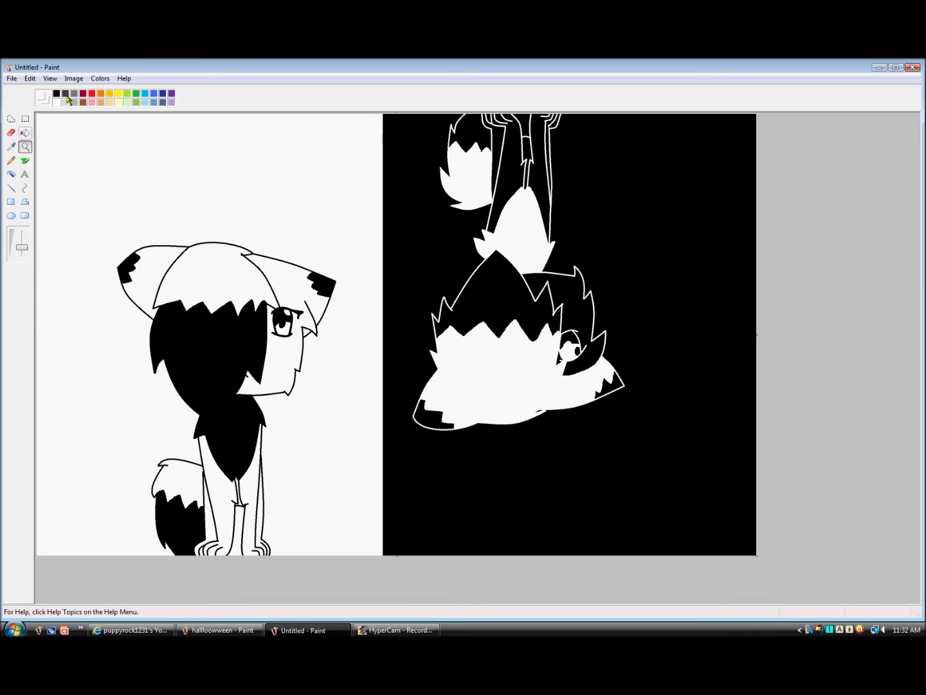
click(25, 160)
drag(91, 126, 91, 147)
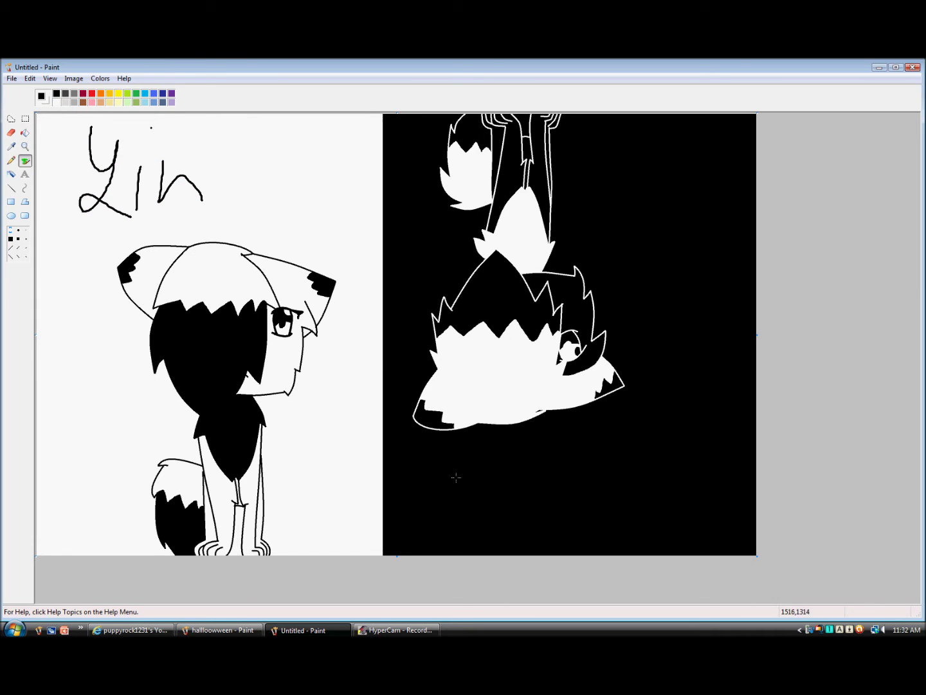
click(29, 79)
click(39, 93)
click(28, 80)
click(39, 92)
click(29, 79)
click(38, 92)
click(26, 79)
click(37, 92)
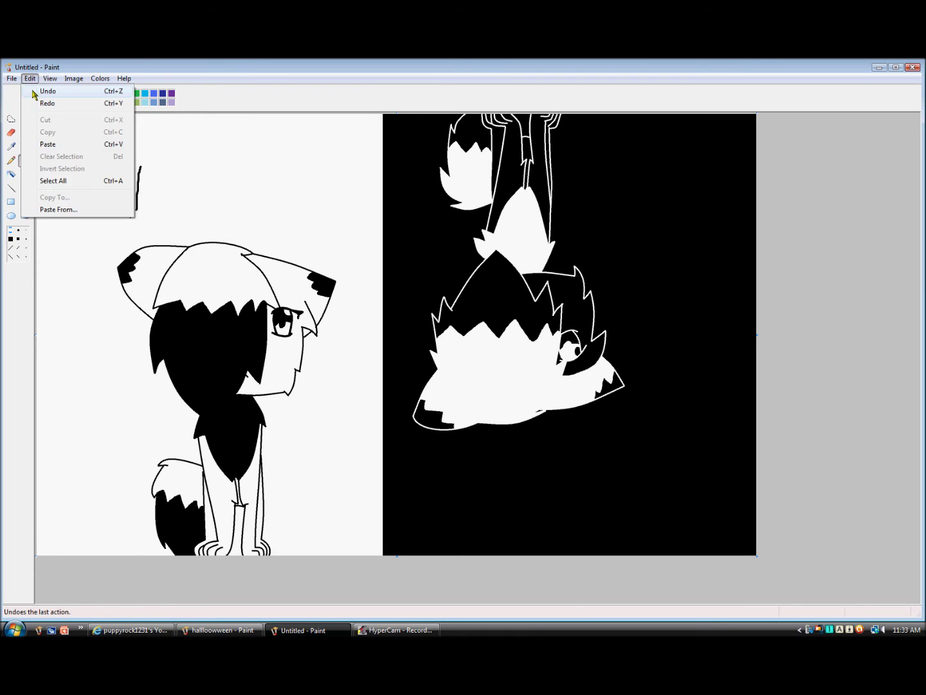
click(47, 91)
- Handwrite "yang" in black above the white half's figure and recolour its first two letters purple
mouse_move(86, 135)
mouse_down()
mouse_move(114, 140)
mouse_move(122, 201)
mouse_up()
drag(127, 177, 124, 161)
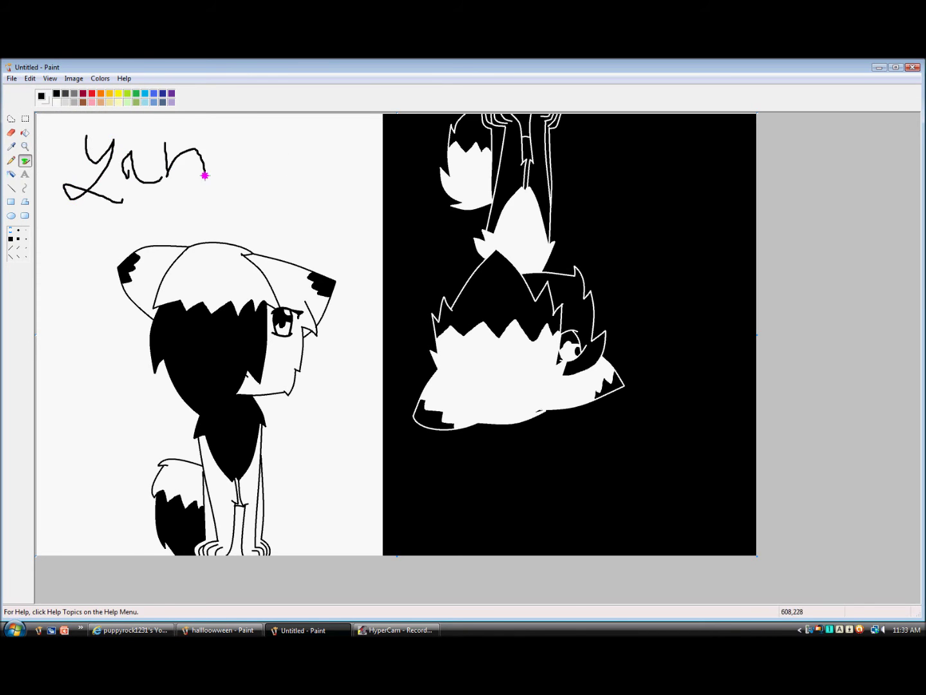
click(25, 133)
click(171, 94)
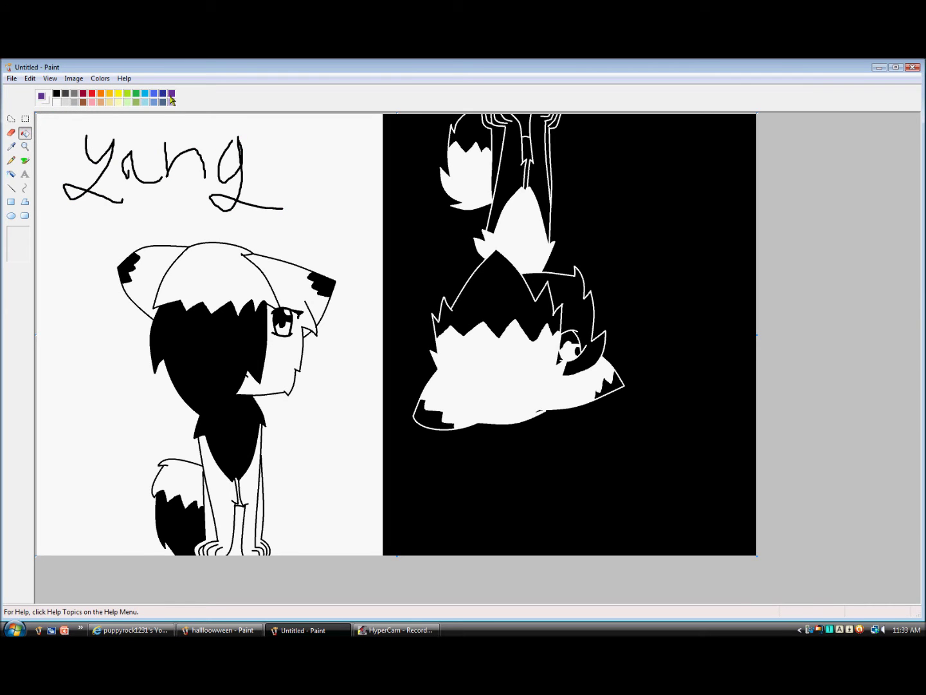
click(107, 167)
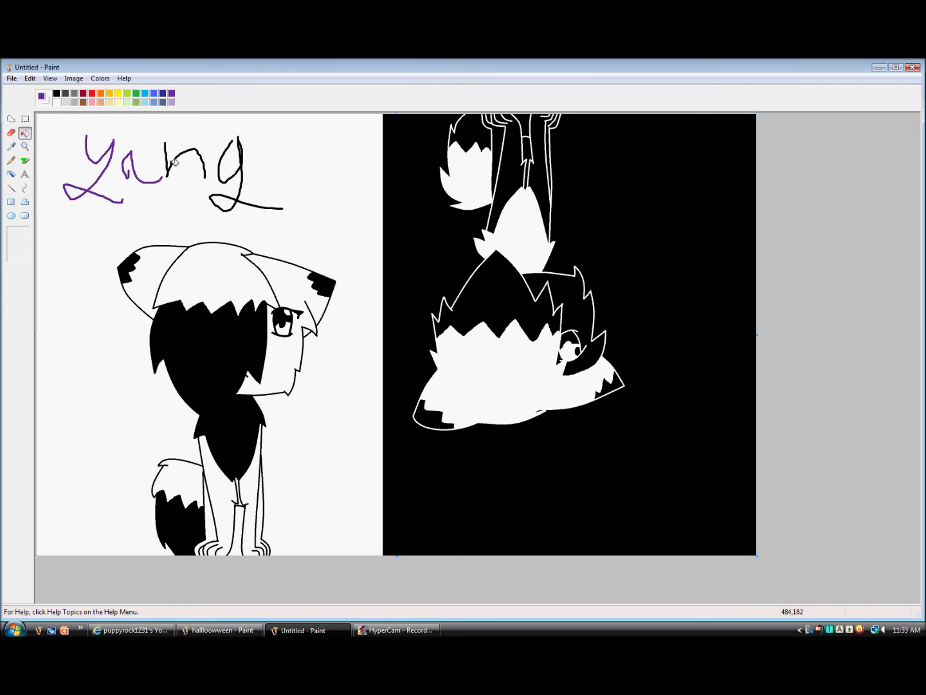
click(174, 163)
click(30, 78)
click(48, 91)
- Recolour the handwritten letters "n" and "g" purple
click(25, 146)
click(179, 224)
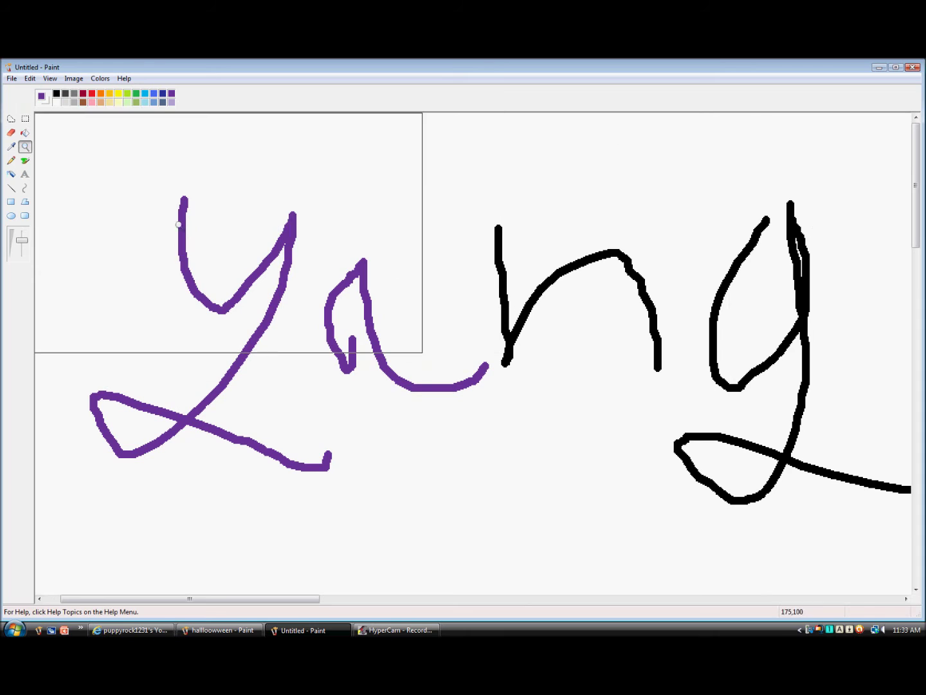
click(509, 274)
click(714, 335)
click(25, 146)
click(41, 139)
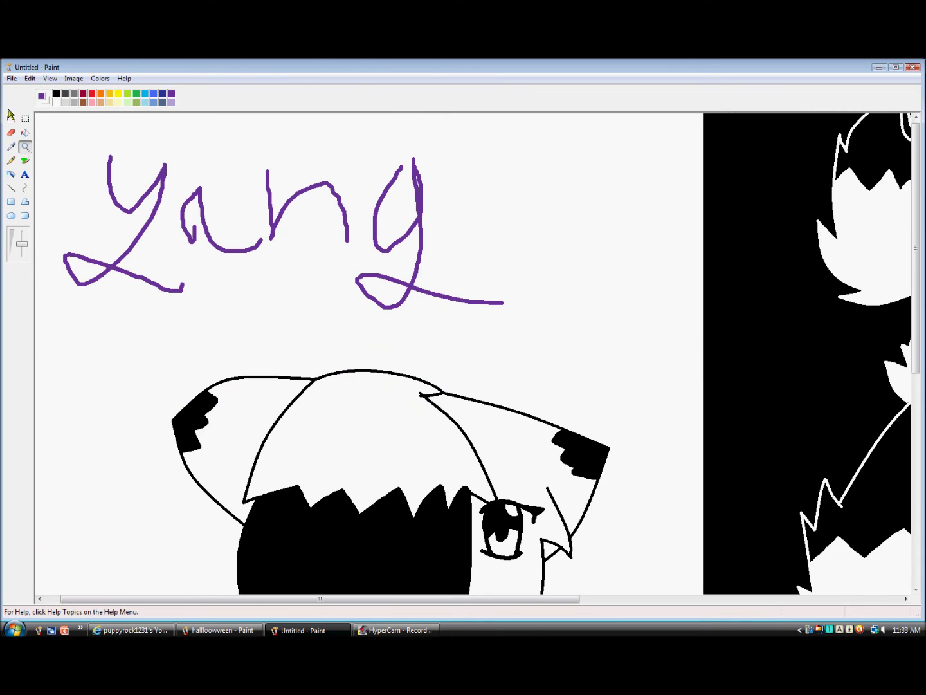
click(25, 118)
drag(42, 114, 541, 325)
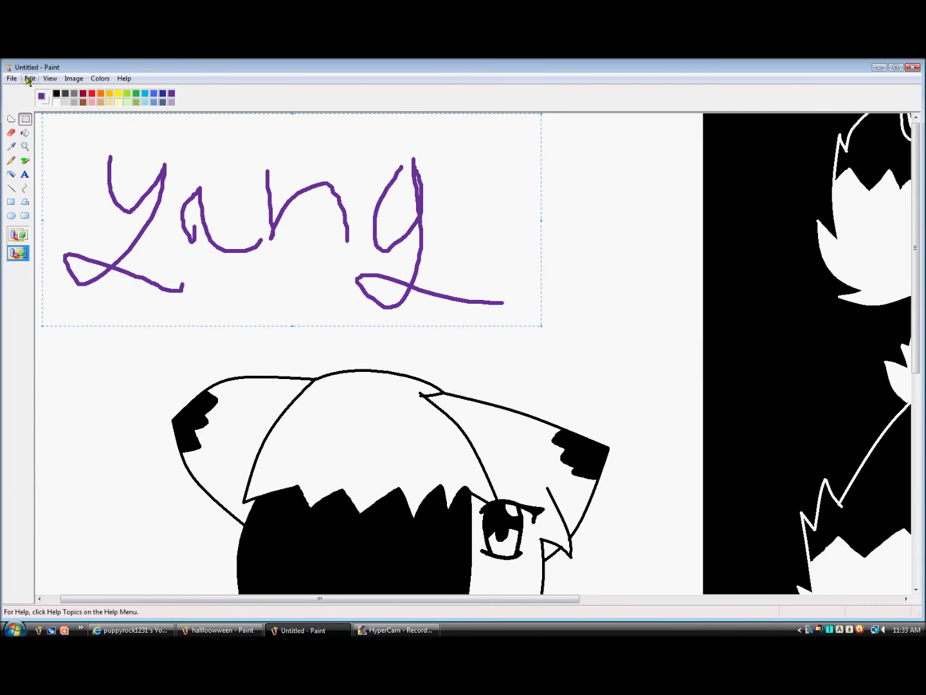
click(72, 78)
click(93, 89)
click(172, 128)
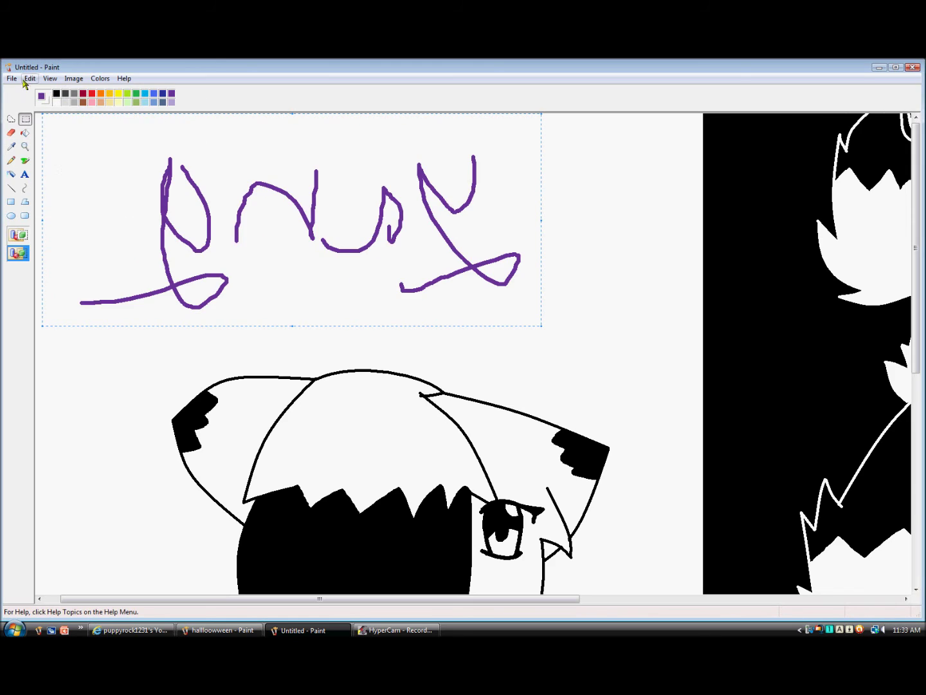
click(26, 79)
click(40, 89)
click(73, 78)
click(276, 114)
- Flip the purple word "yang" vertically and move it onto the black half beneath the upside-down figure
drag(508, 124, 34, 325)
click(74, 78)
click(93, 89)
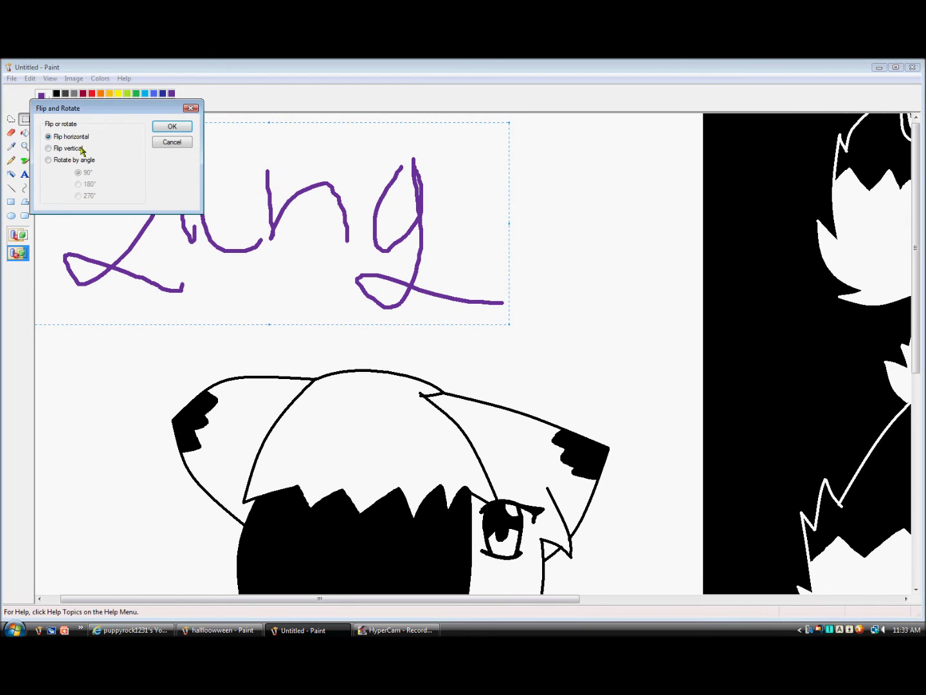
click(184, 130)
key(ctrl+Page_Up)
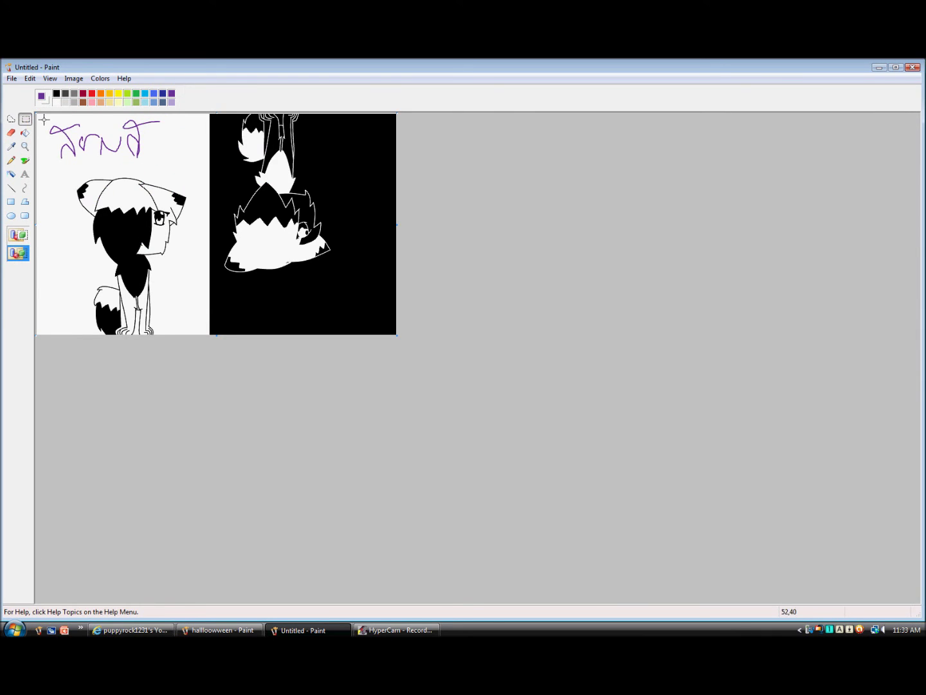
drag(141, 148, 323, 306)
- Recolour all strokes of the flipped word "yang" on the black half white
click(25, 146)
click(316, 303)
click(573, 487)
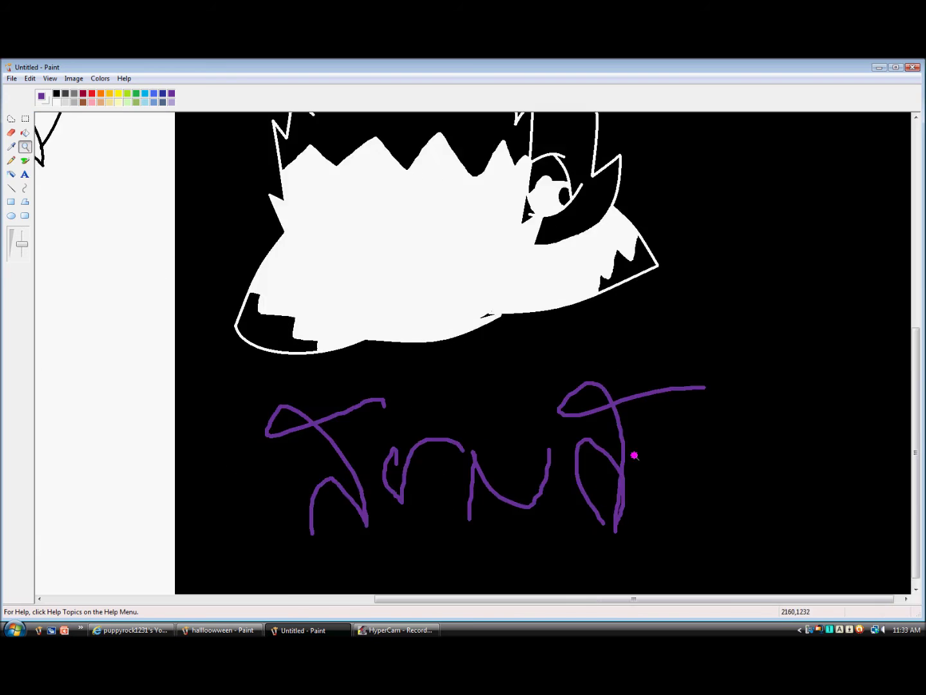
click(630, 455)
click(25, 132)
click(56, 103)
click(330, 263)
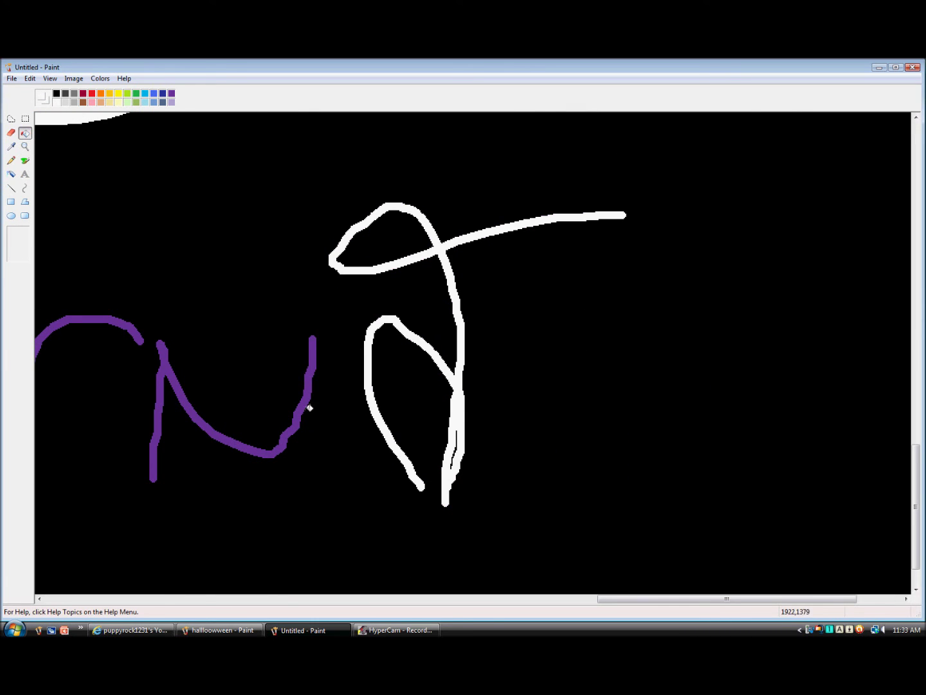
click(313, 406)
click(141, 330)
drag(663, 599, 485, 604)
click(510, 476)
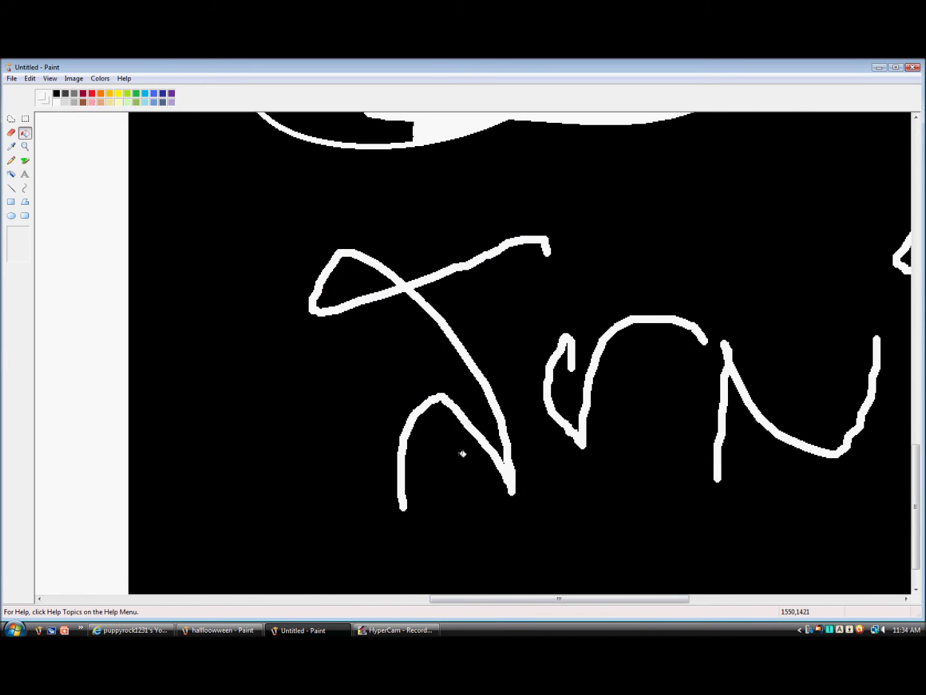
- Handwrite "Yin" in black above the figure on the white half
scroll(510, 476, up, 3)
click(25, 146)
right_click(320, 242)
right_click(329, 254)
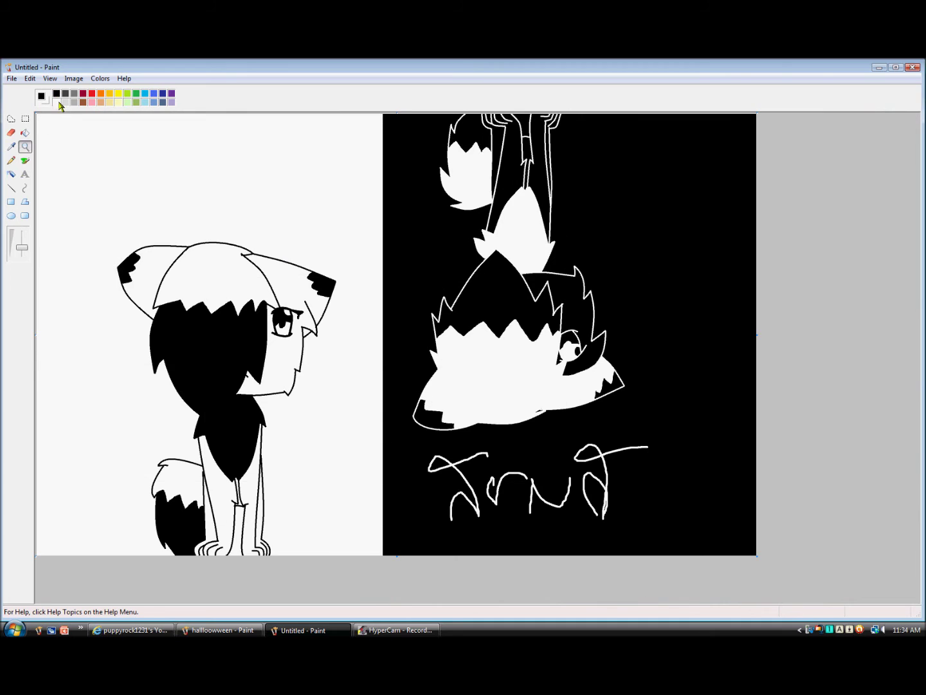
click(25, 160)
drag(68, 128, 91, 156)
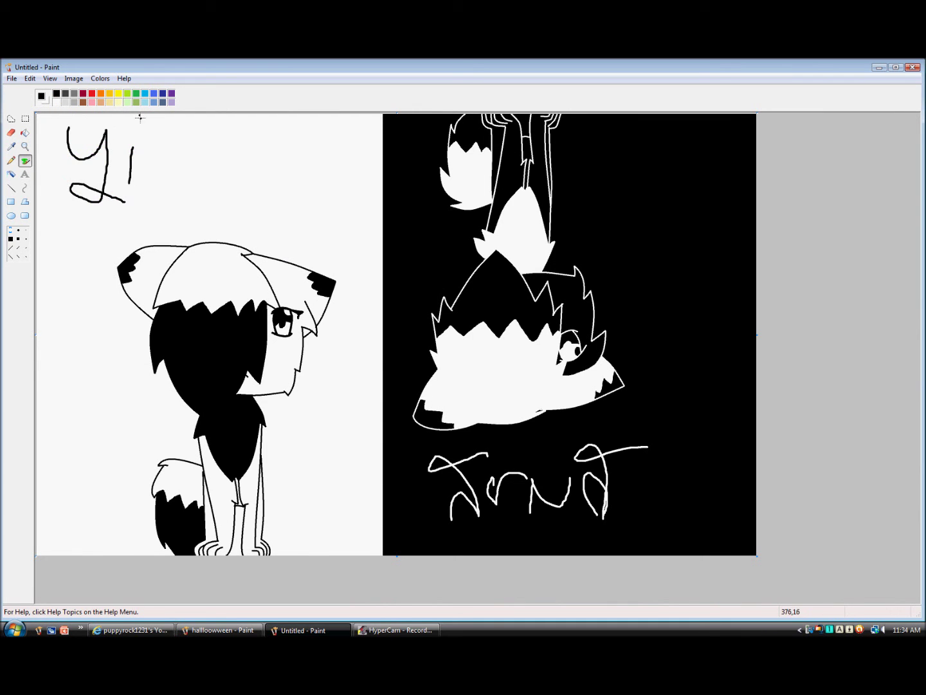
- Set up the Ellipse tool for an unfilled purple outline with the thickest line
click(25, 149)
click(408, 330)
scroll(379, 341, up, 2)
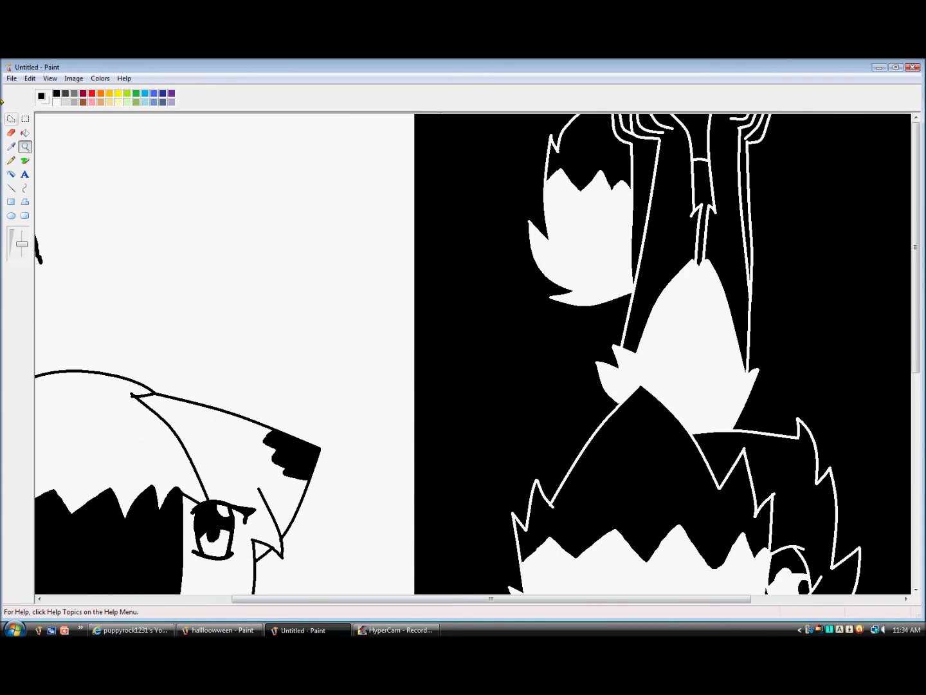
click(12, 215)
scroll(137, 136, down, 2)
scroll(441, 424, down, 3)
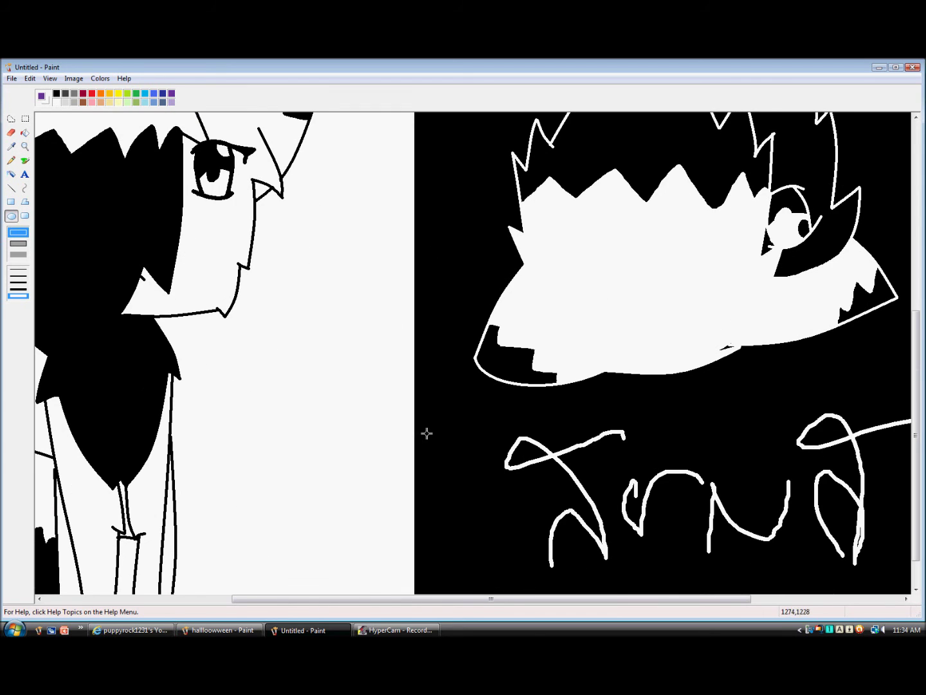
scroll(373, 391, down, 1)
drag(492, 389, 343, 545)
click(29, 79)
click(42, 91)
- Draw a purple circle outline beside the flipped word and centre it on the border between the white and black halves
drag(223, 325, 361, 474)
click(25, 118)
mouse_move(381, 277)
mouse_down()
mouse_move(250, 497)
mouse_move(221, 496)
mouse_up()
drag(282, 452, 405, 505)
click(26, 146)
click(457, 438)
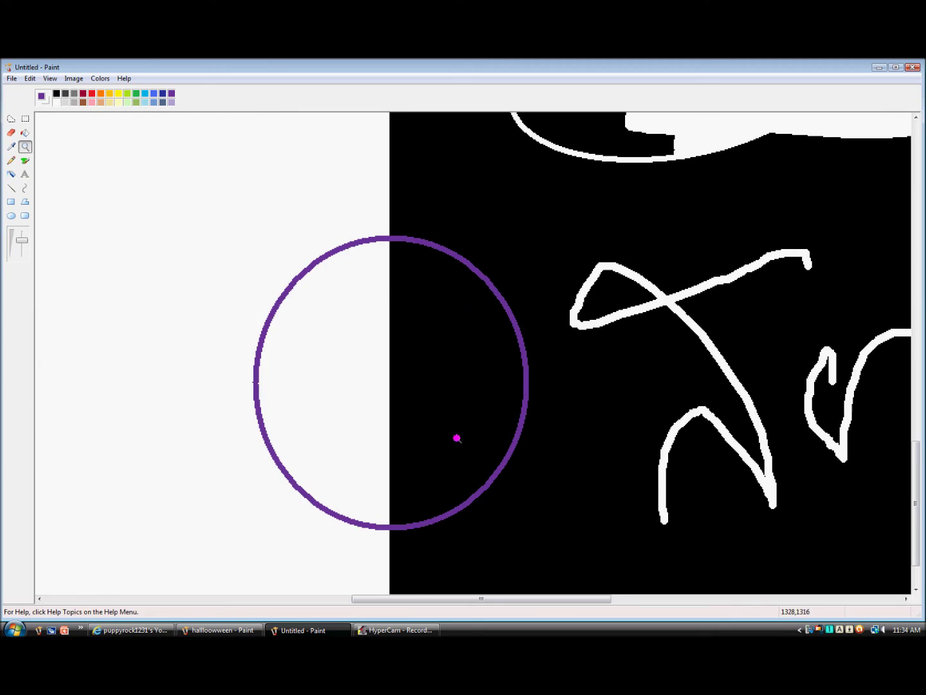
click(24, 133)
click(56, 94)
click(316, 317)
click(30, 77)
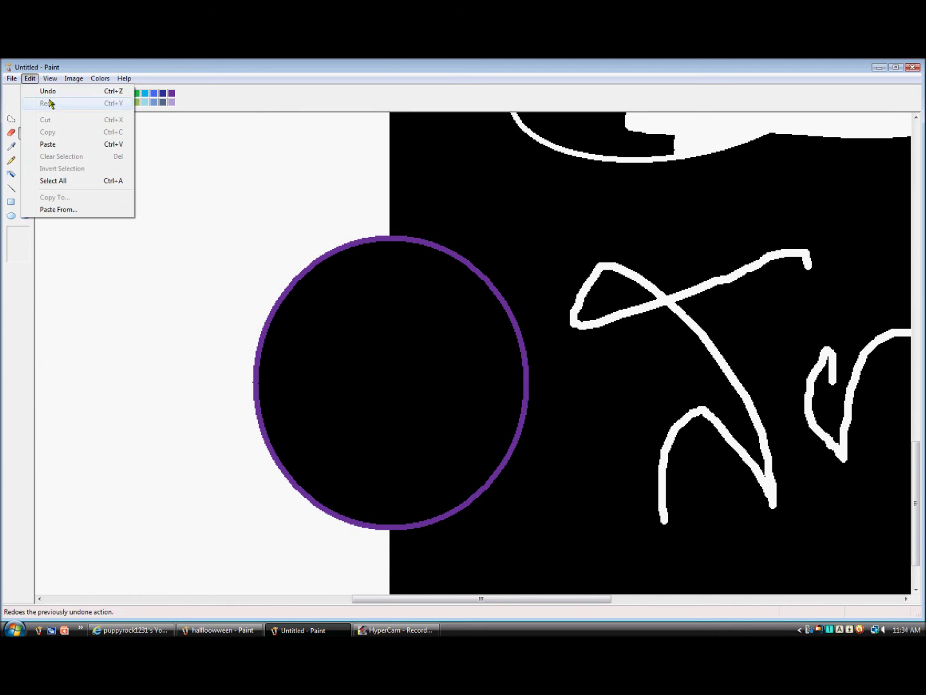
click(54, 93)
- Fill the half of the circle on the white side light blue
click(342, 365)
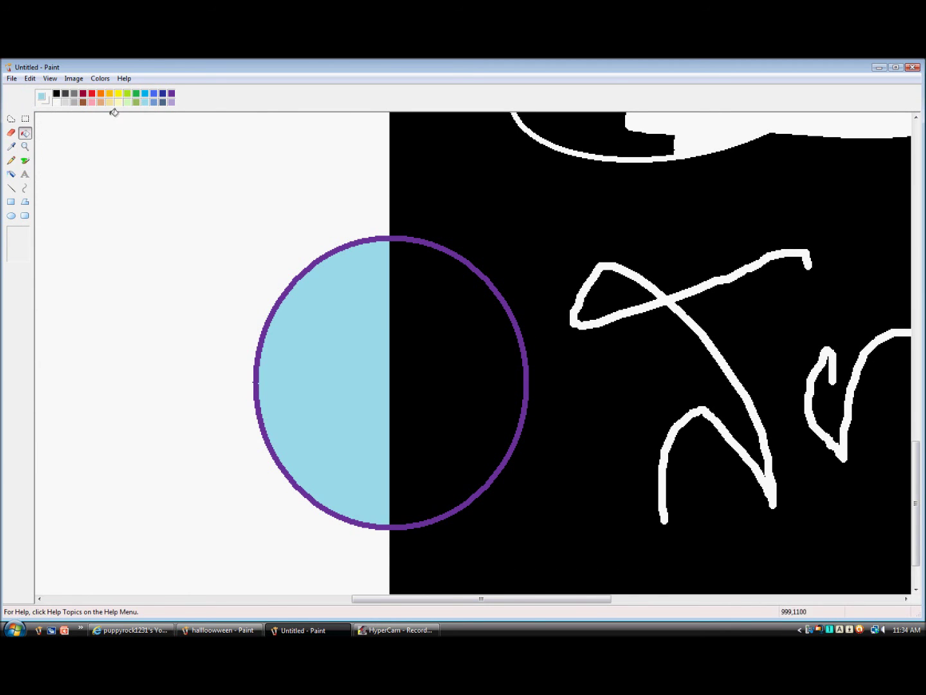
- Fill the circle's half on the black side white and its half on the white side black
click(446, 352)
click(57, 95)
click(351, 346)
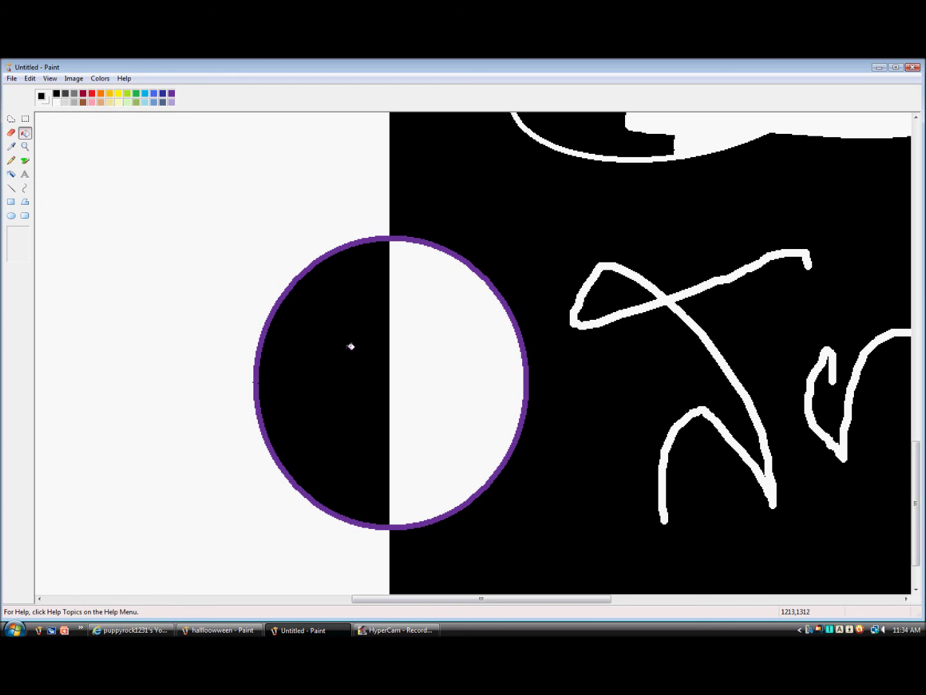
- Split the circle's purple outline at the dividing line and recolour it black around the black half and white around the white half
click(25, 147)
click(323, 254)
click(608, 349)
click(25, 161)
scroll(414, 327, down, 10)
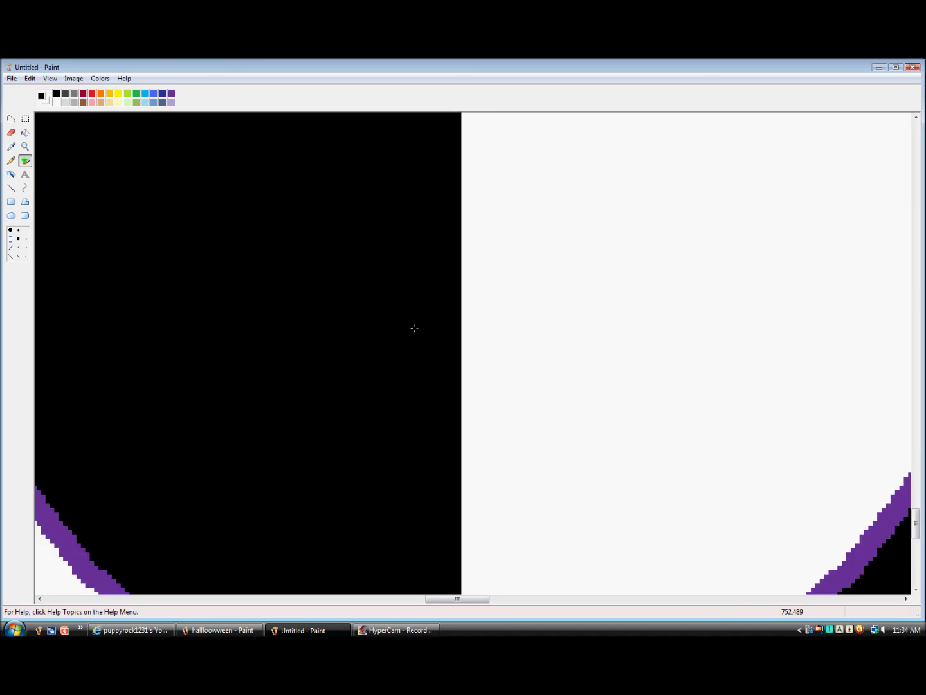
scroll(322, 284, up, 4)
click(25, 133)
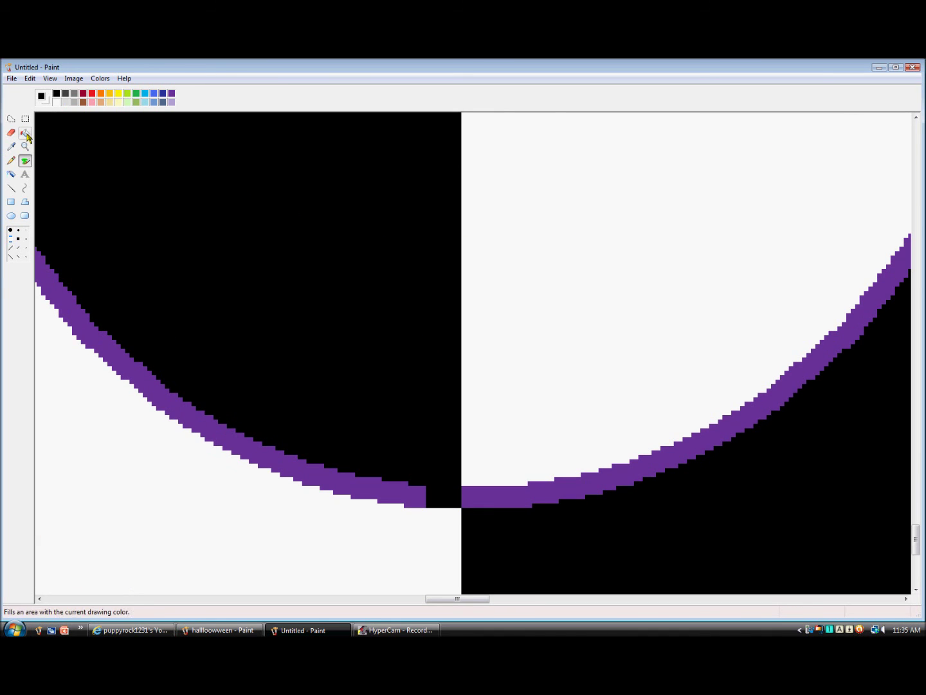
click(177, 396)
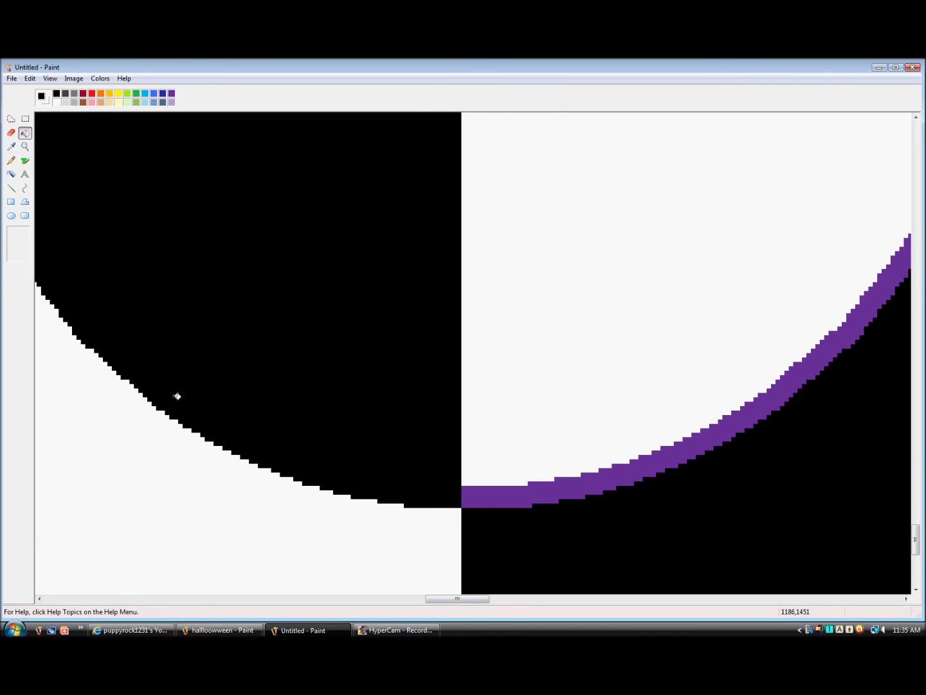
click(57, 102)
click(473, 497)
- Brush a small white dot low in the circle's black half and a small black dot high in its white half
click(25, 146)
click(161, 186)
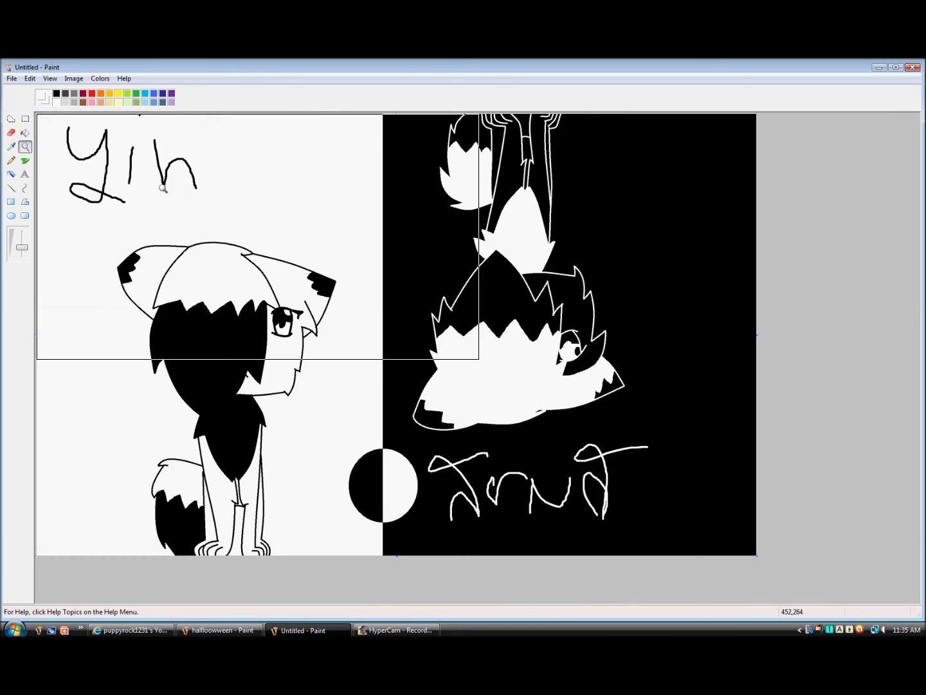
click(405, 495)
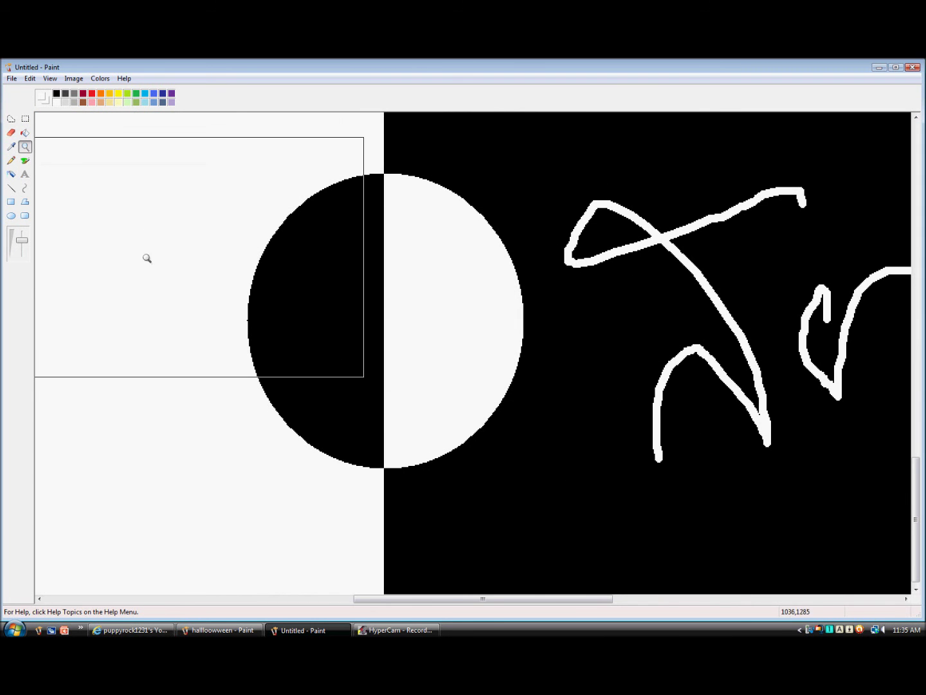
click(25, 161)
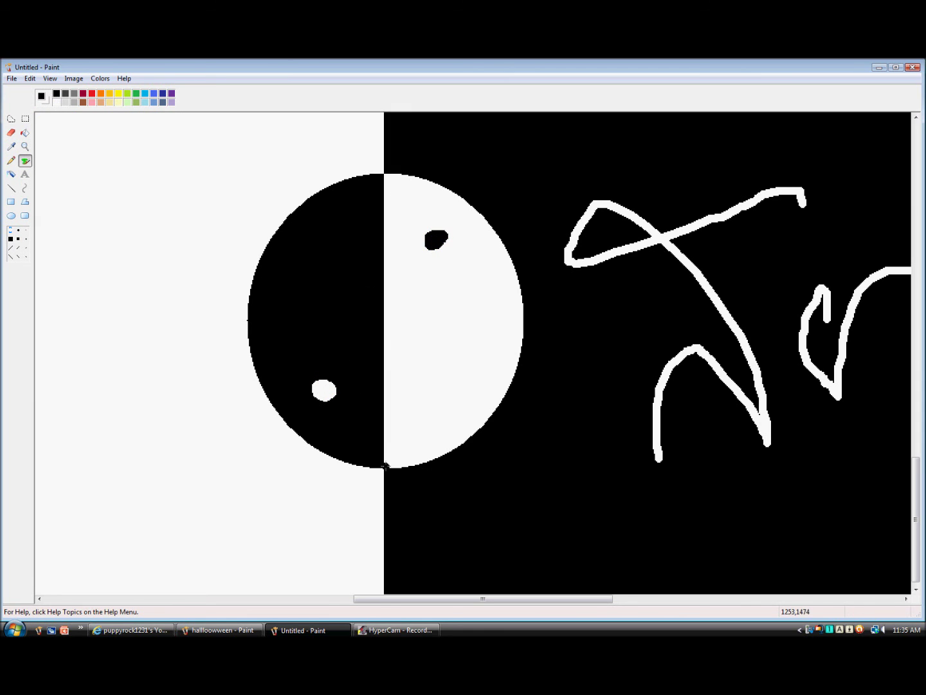
mouse_move(380, 360)
mouse_down()
mouse_move(445, 293)
mouse_move(492, 289)
mouse_up()
click(30, 78)
click(39, 88)
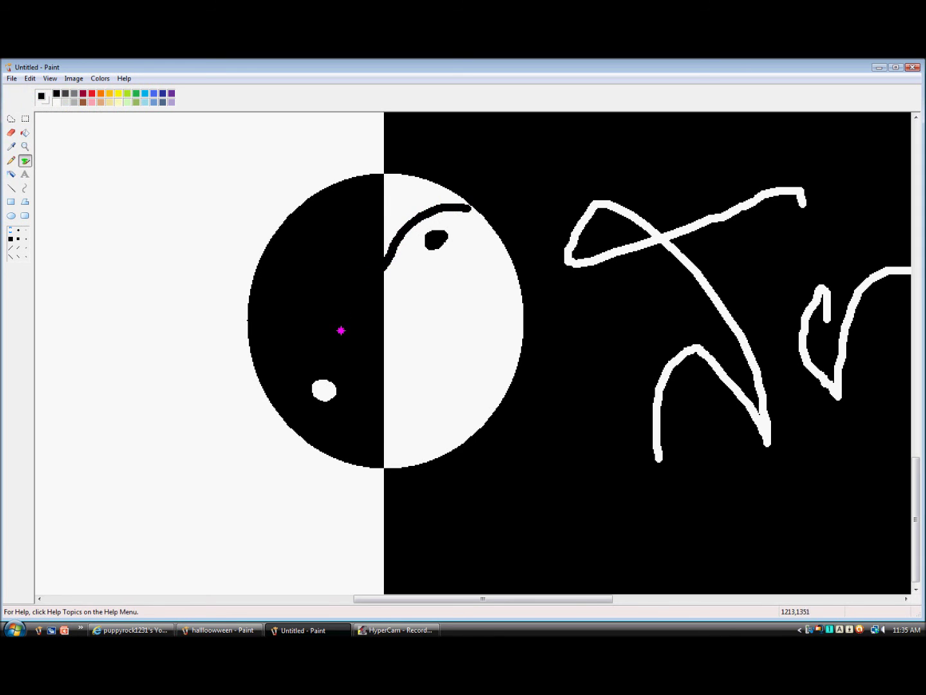
click(26, 79)
click(39, 88)
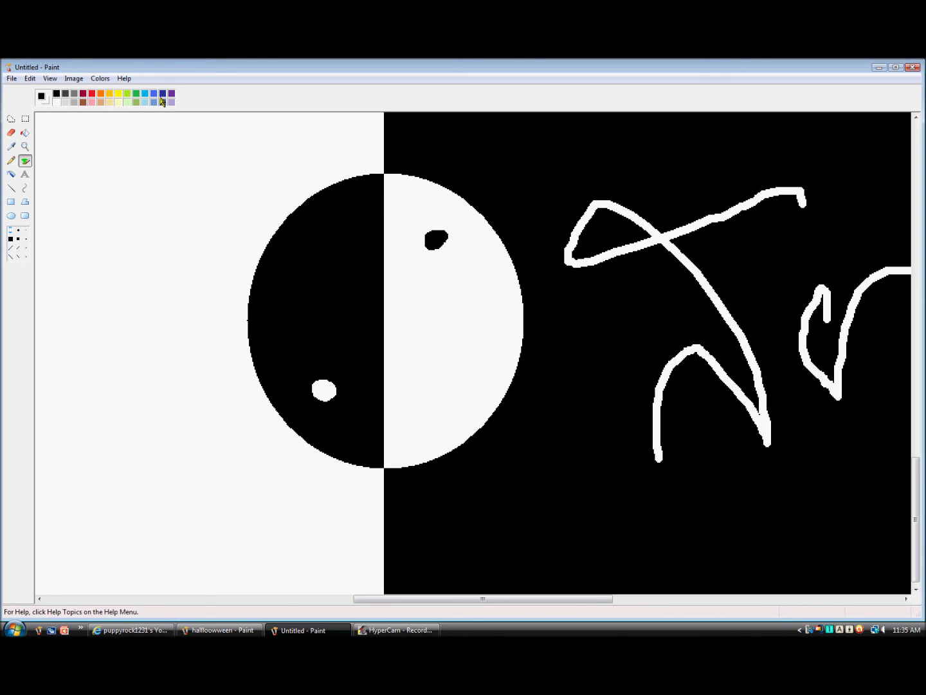
- Brush a blue S-shaped curve down through the circle, then fill the bulge beside its upper bend white and the area above it black
mouse_move(477, 215)
mouse_down()
mouse_move(379, 222)
mouse_move(349, 298)
mouse_move(410, 400)
mouse_up()
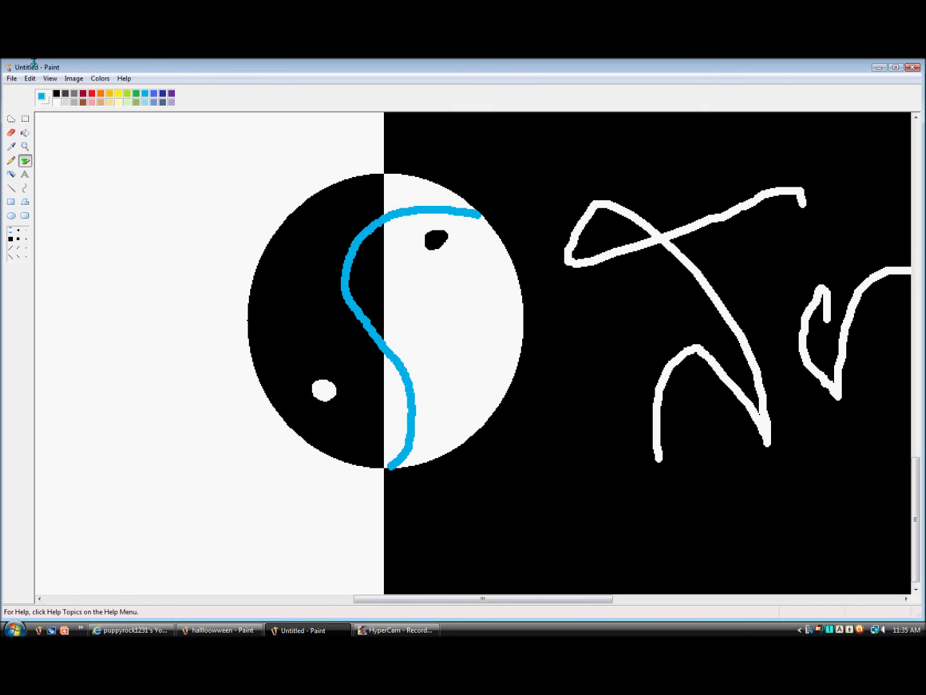
click(25, 132)
click(56, 102)
click(373, 280)
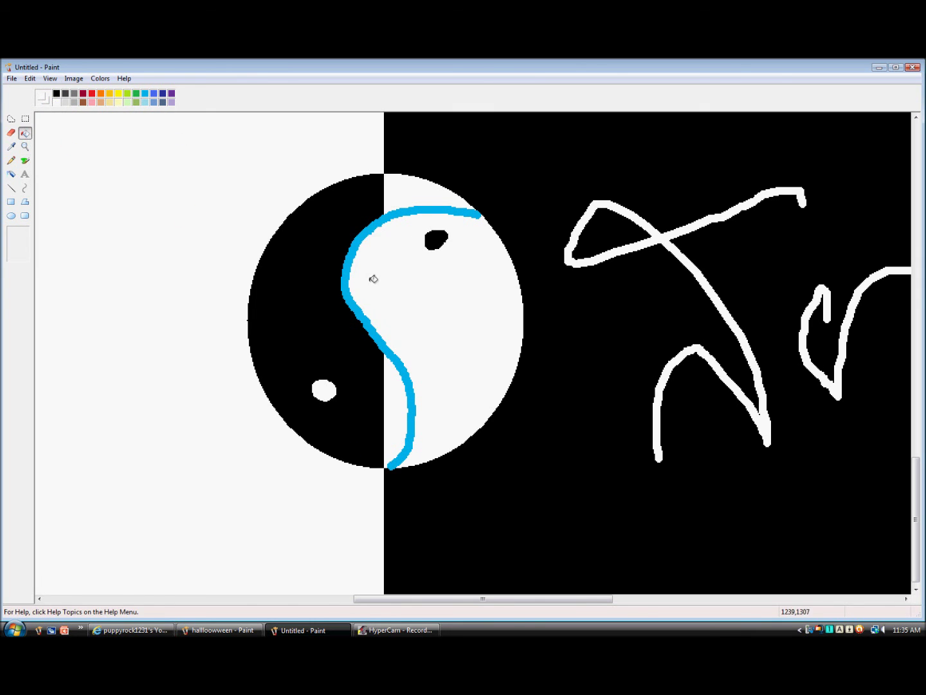
click(398, 193)
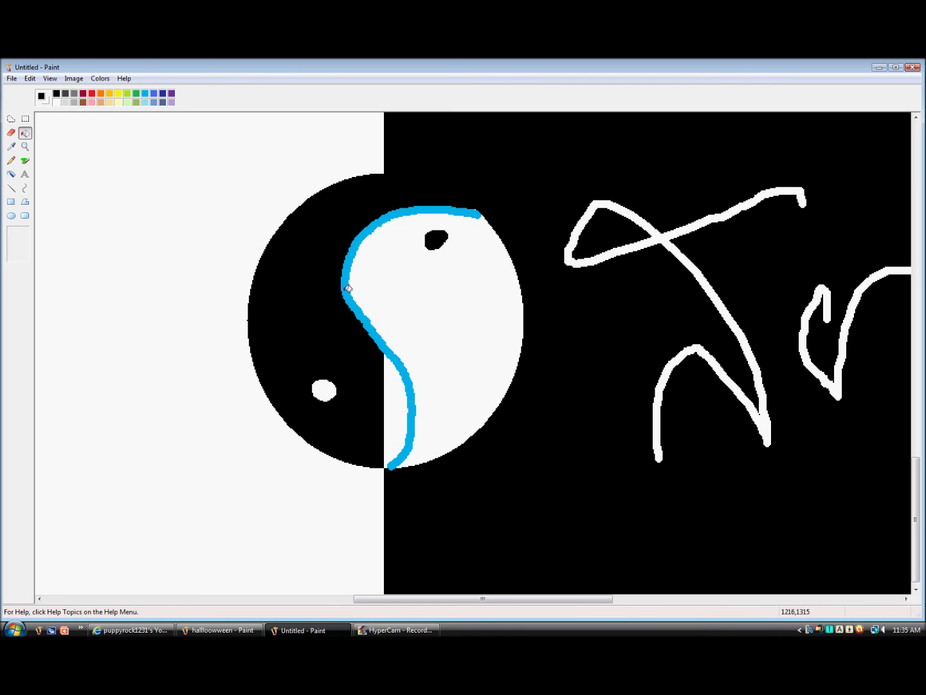
click(348, 289)
click(29, 77)
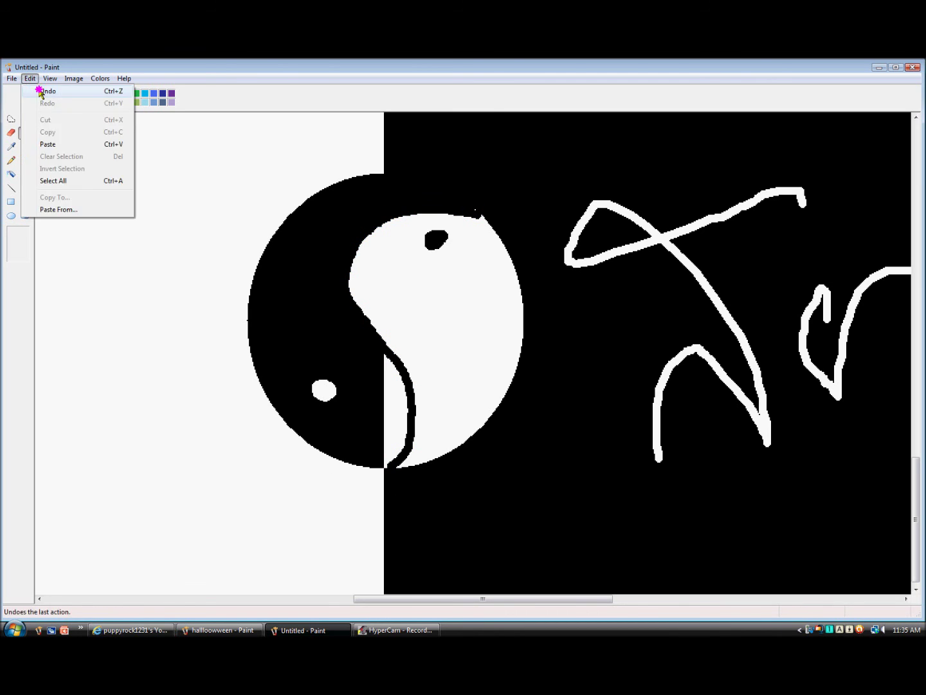
click(30, 77)
click(30, 78)
click(29, 78)
click(29, 78)
click(39, 91)
- Recolour the blue S-curve white and round off the black half's lower end with a white curve, filling the area beneath it white
click(343, 266)
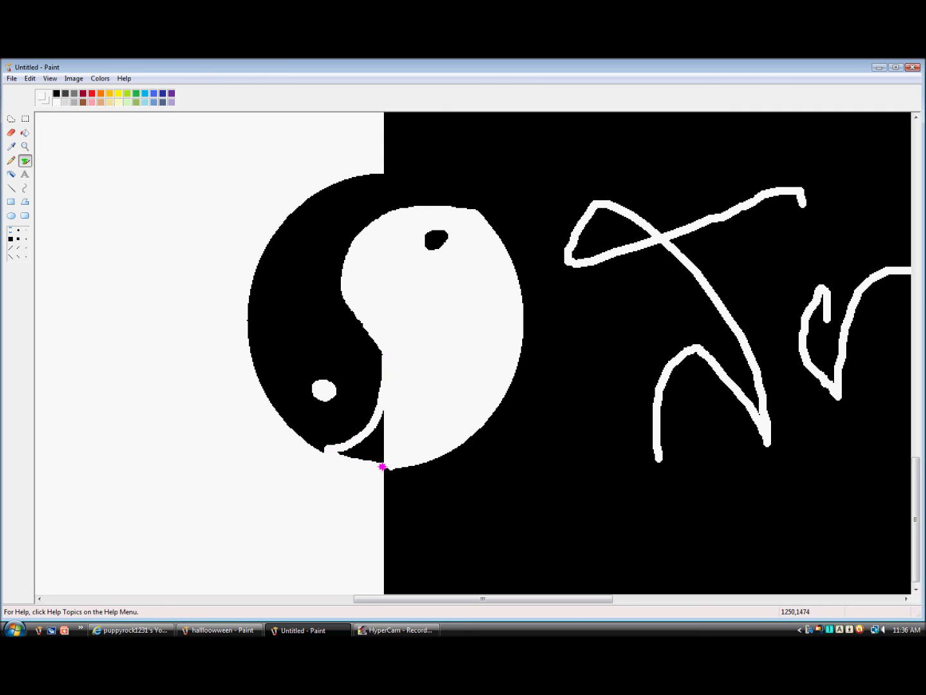
click(25, 133)
click(369, 446)
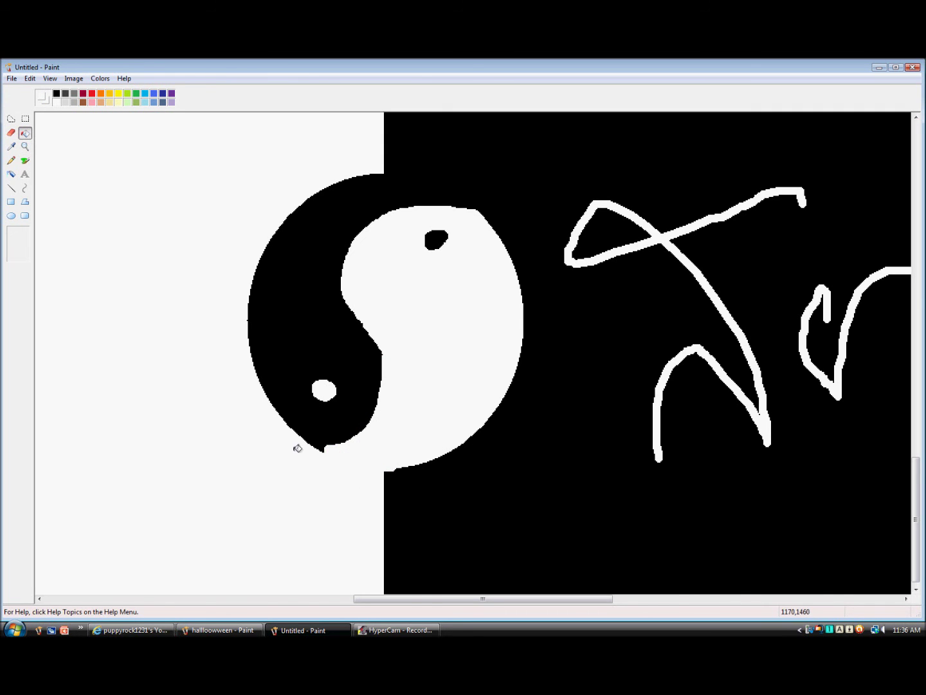
scroll(249, 464, up, 3)
scroll(254, 475, down, 3)
click(26, 148)
scroll(229, 217, down, 3)
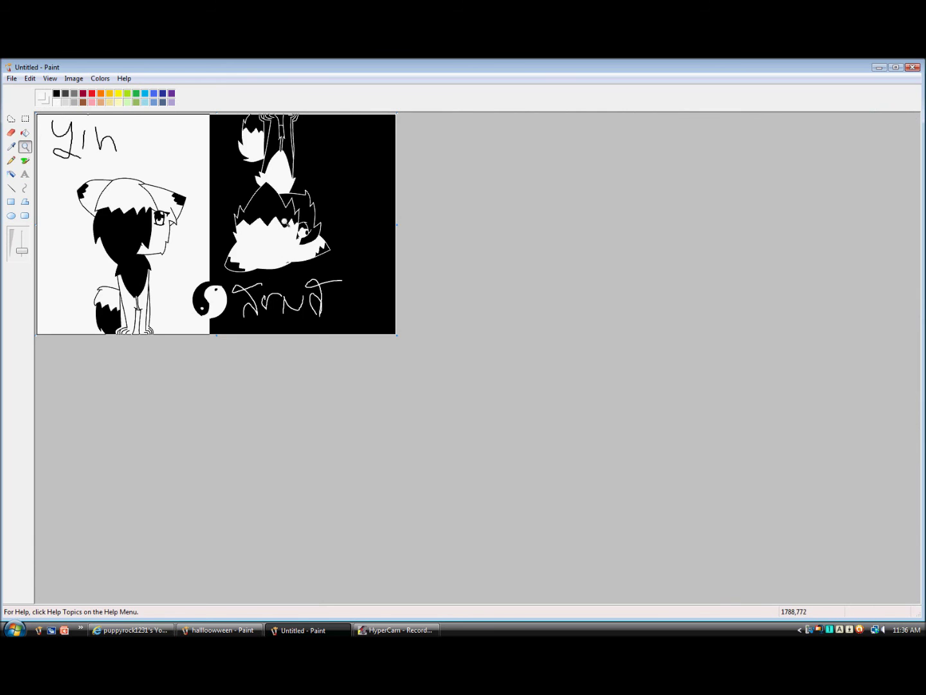
scroll(244, 222, up, 1)
click(396, 630)
right_click(389, 630)
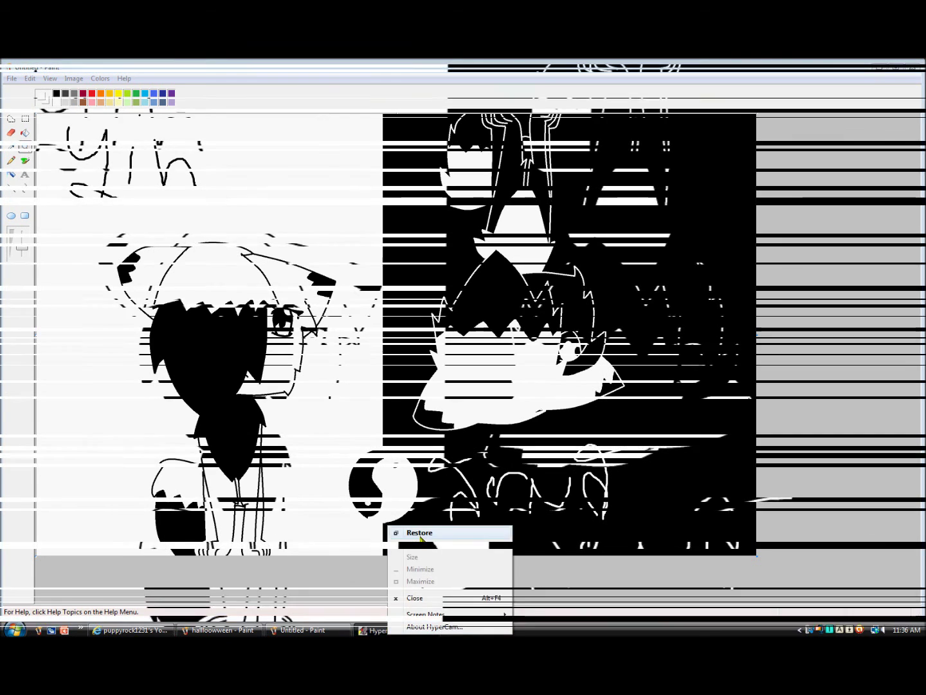